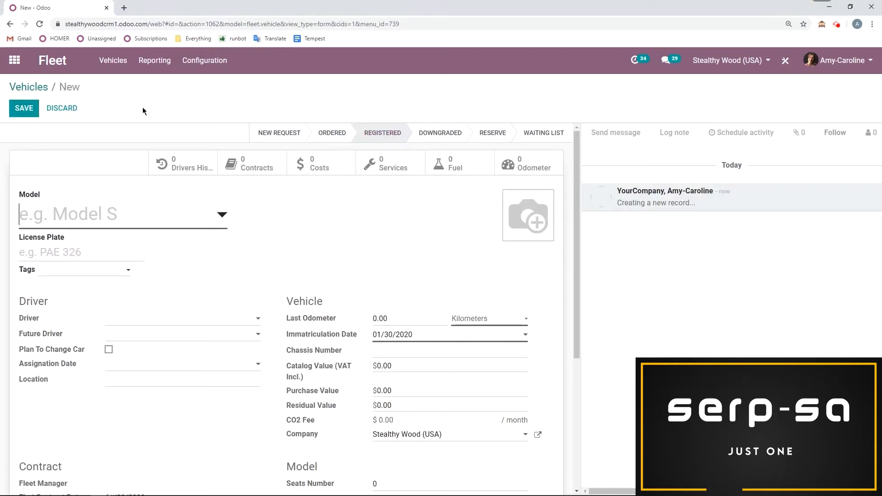
# Step: Set the new vehicle's model to Opel/Corsa and its license plate to ABC123
pyautogui.write('corse')
pyautogui.press('BackSpace')
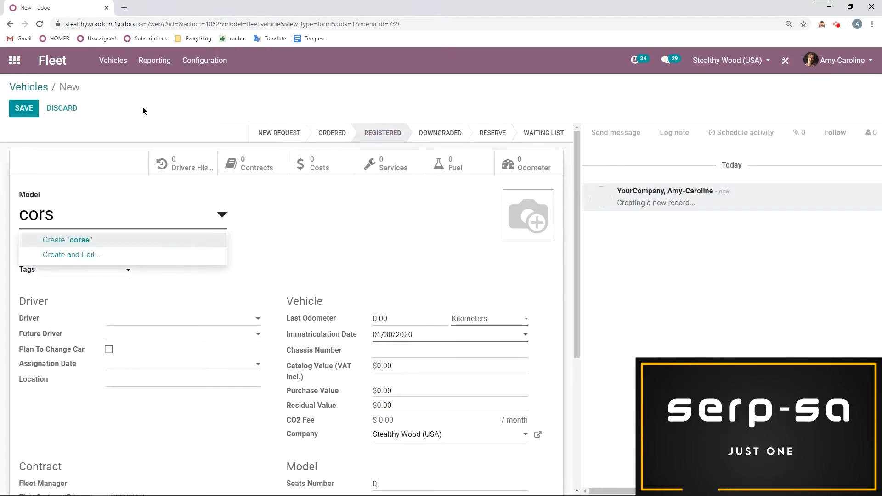
pyautogui.click(96, 239)
pyautogui.click(207, 256)
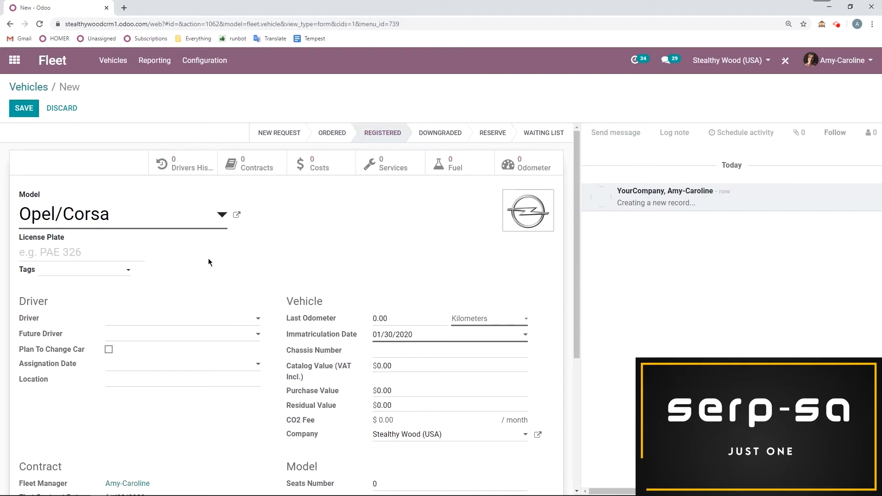
pyautogui.write('ABC')
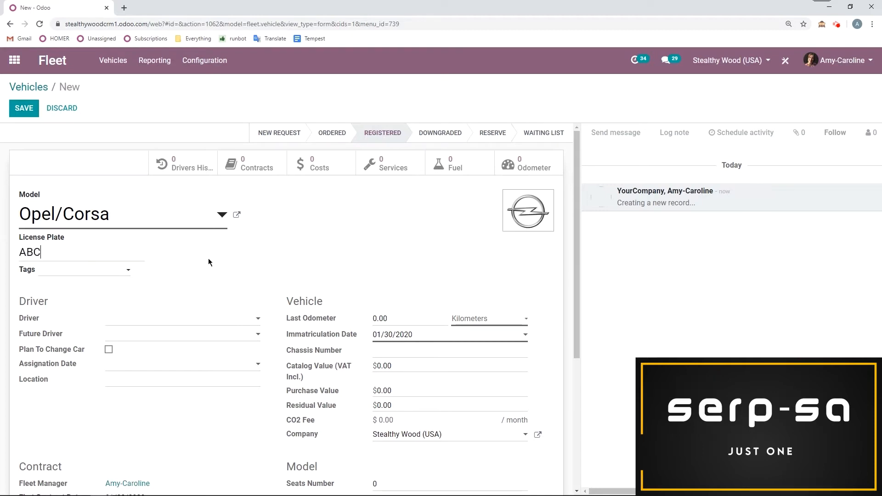
pyautogui.write('123')
# Step: Tag the vehicle as Employee Car and Junior
pyautogui.scroll(-1, 142, 278)
pyautogui.click(57, 225)
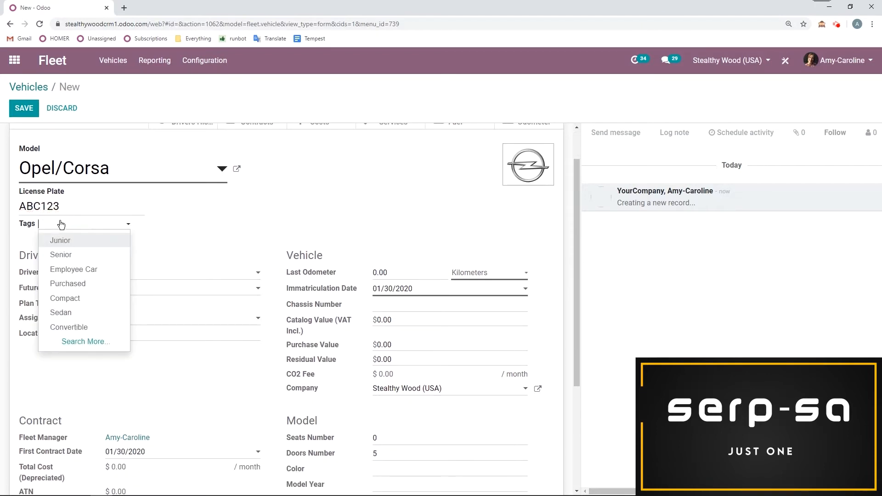
pyautogui.click(99, 271)
pyautogui.click(109, 221)
pyautogui.click(131, 242)
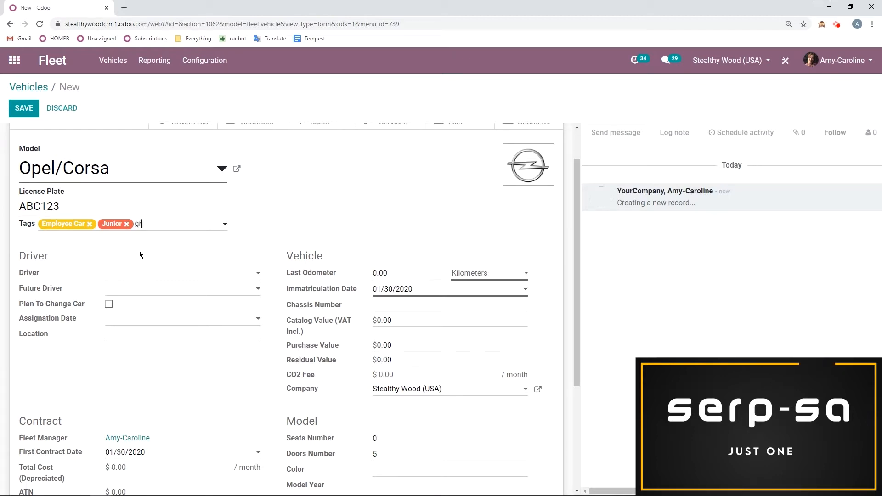
pyautogui.write('grey')
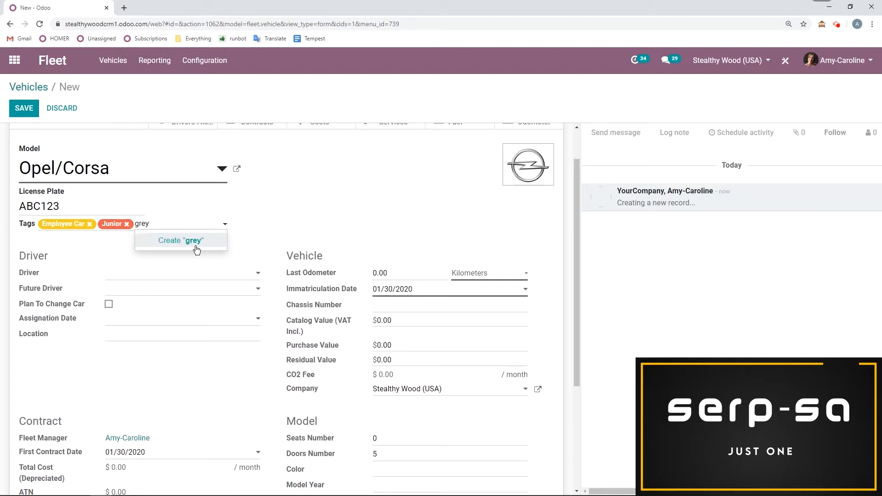
pyautogui.press('BackSpace')
pyautogui.press('BackSpace')
pyautogui.press('BackSpace')
pyautogui.press('BackSpace')
pyautogui.click(287, 210)
# Step: Assign one existing contact as the vehicle's driver and a different contact as its future driver
pyautogui.scroll(-1, 281, 213)
pyautogui.scroll(-1, 281, 214)
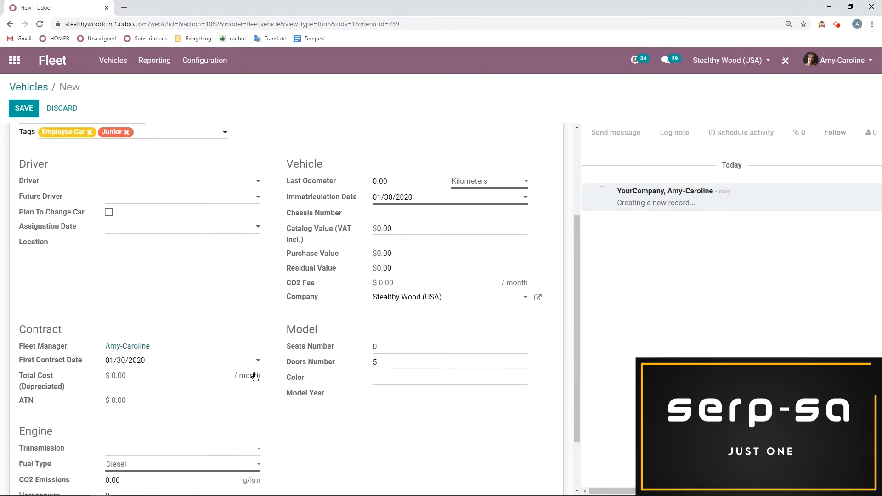
pyautogui.click(140, 184)
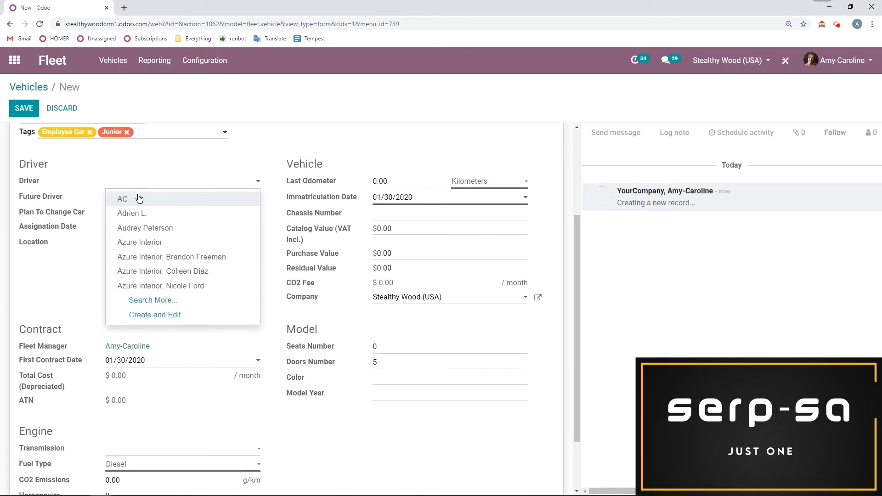
pyautogui.click(147, 214)
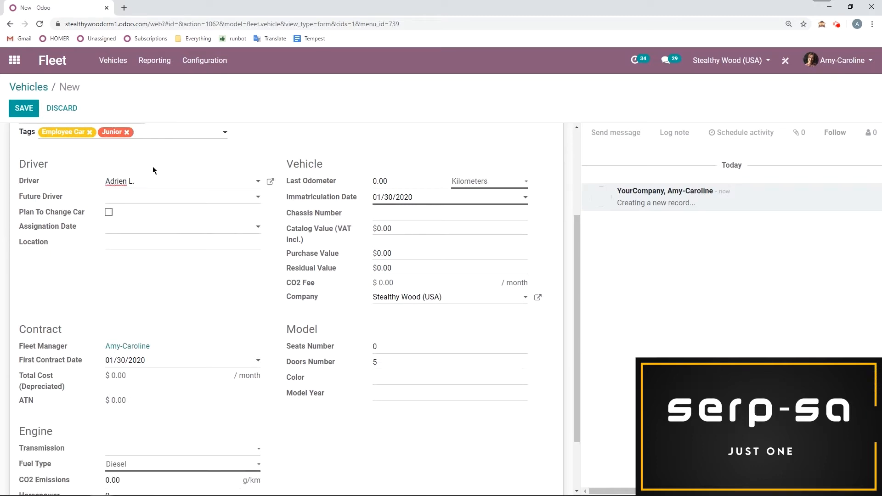
pyautogui.click(157, 203)
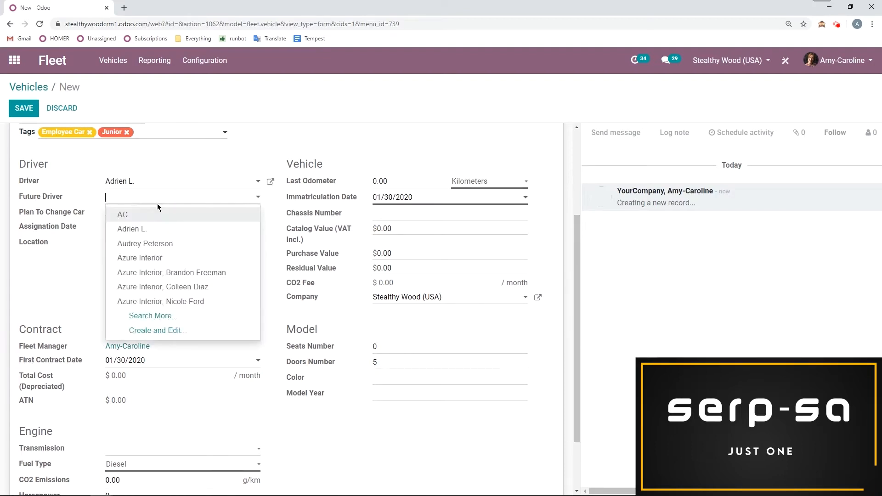
pyautogui.click(170, 243)
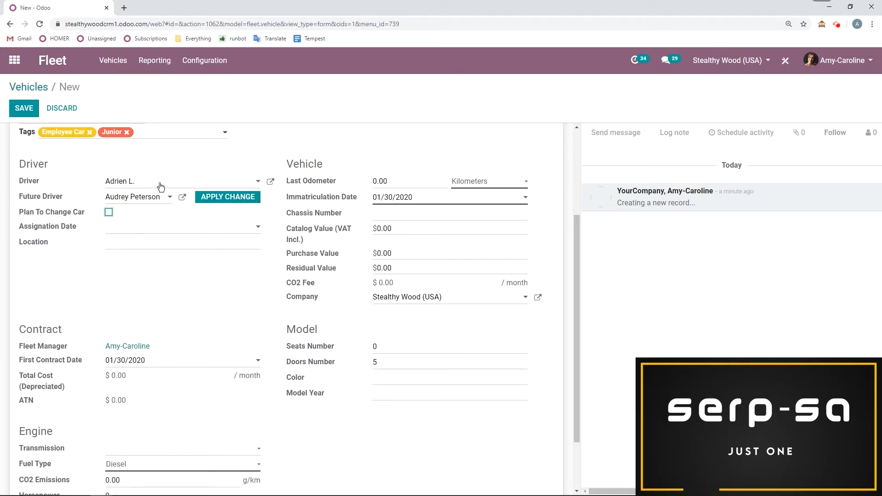
# Step: Set the driver's assignation date to 01/30/2020 and the vehicle's location to USA
pyautogui.click(193, 232)
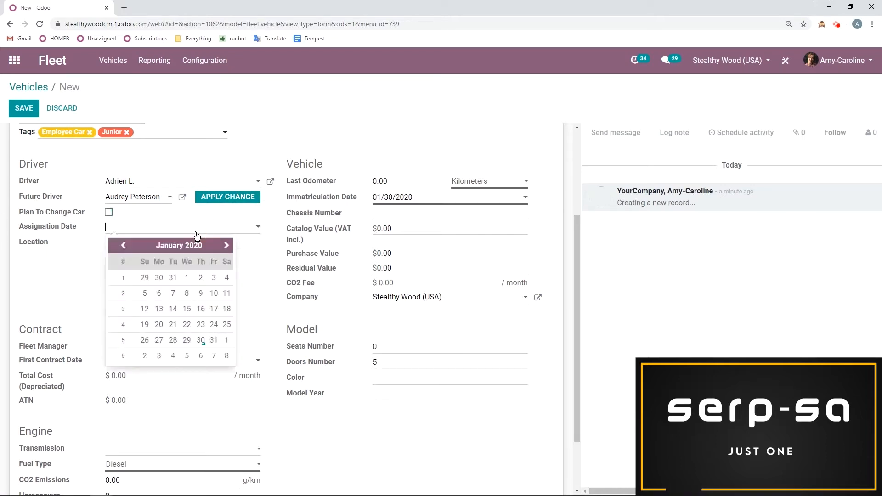
pyautogui.click(203, 343)
pyautogui.click(158, 244)
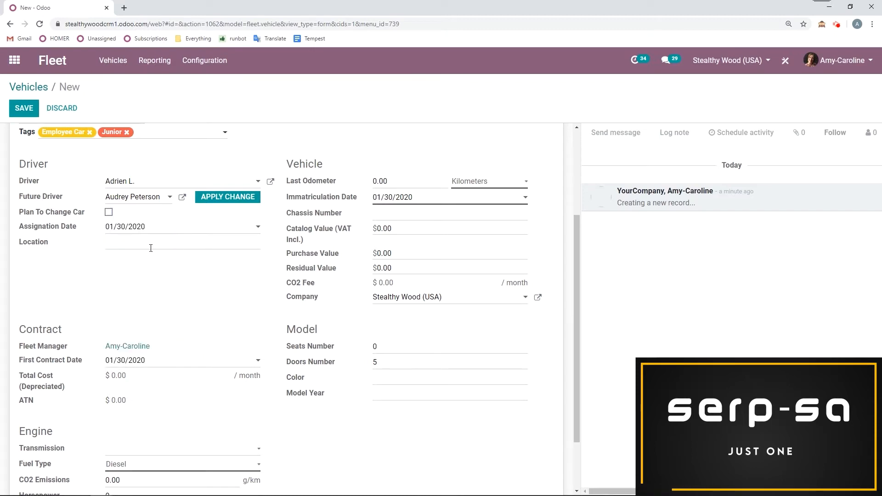
pyautogui.write('USA')
# Step: Set the vehicle's last odometer to 500 kilometers and its chassis number to ABCD1234
pyautogui.click(422, 179)
pyautogui.press('BackSpace')
pyautogui.click(420, 212)
pyautogui.moveTo(315, 214)
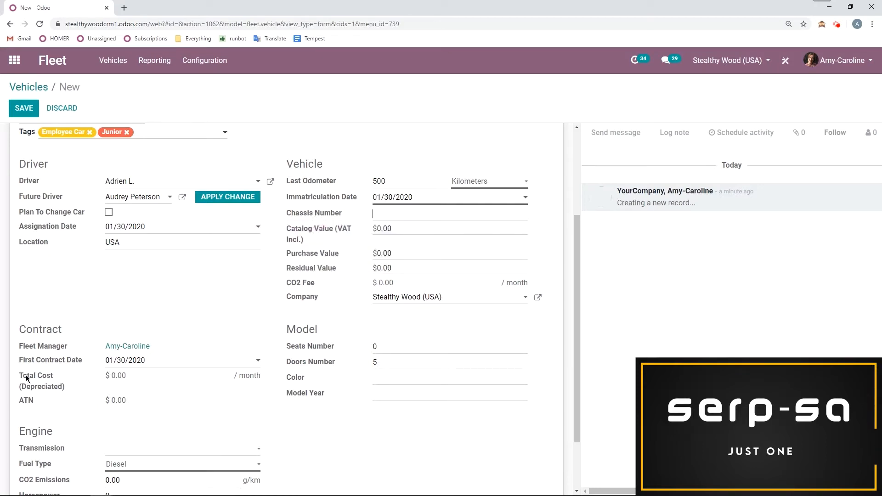
pyautogui.moveTo(26, 381)
pyautogui.click(402, 208)
pyautogui.write('ABCD1234')
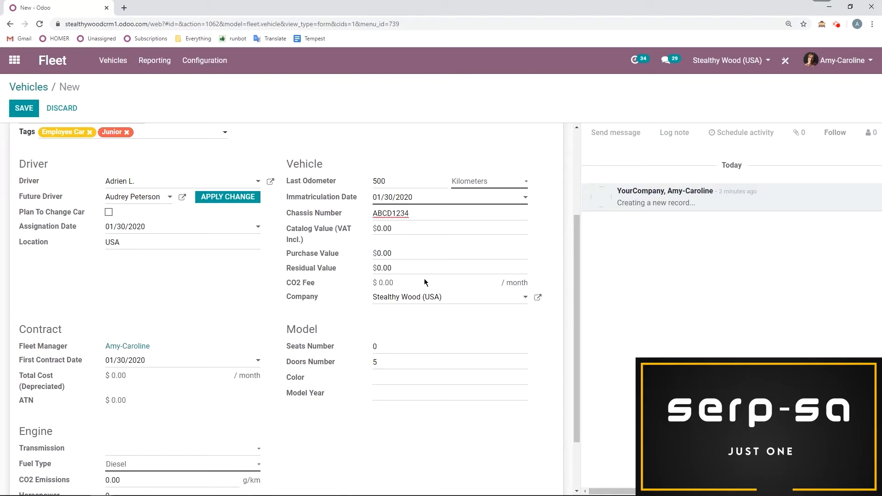
# Step: Fill in the vehicle's model details: 5 seats, color Grey and model year 2018
pyautogui.scroll(-1, 430, 319)
pyautogui.click(420, 303)
pyautogui.press('BackSpace')
pyautogui.write('5')
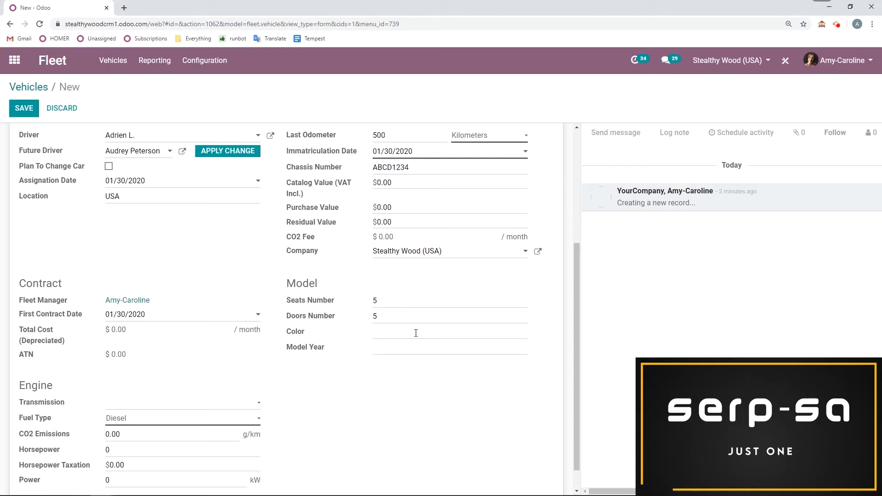
pyautogui.write('Grey')
pyautogui.press('Tab')
pyautogui.write('2018')
# Step: Save the new vehicle record
pyautogui.scroll(-1, 426, 331)
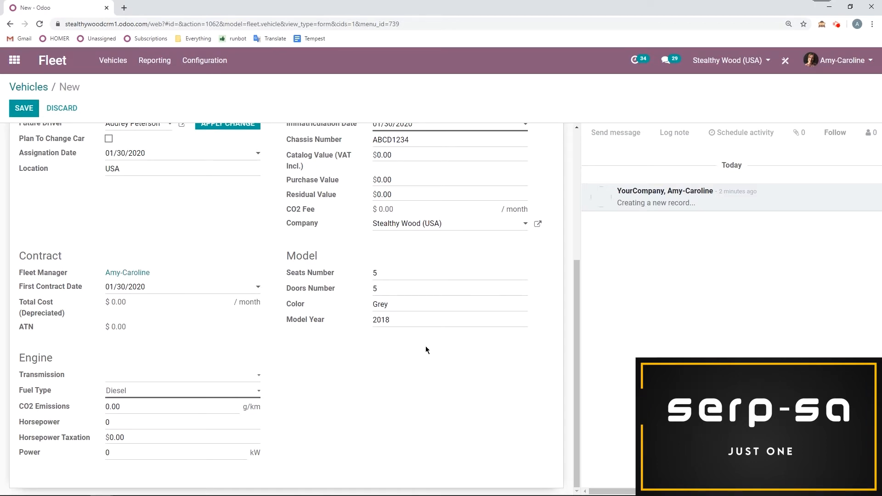
pyautogui.scroll(3, 426, 368)
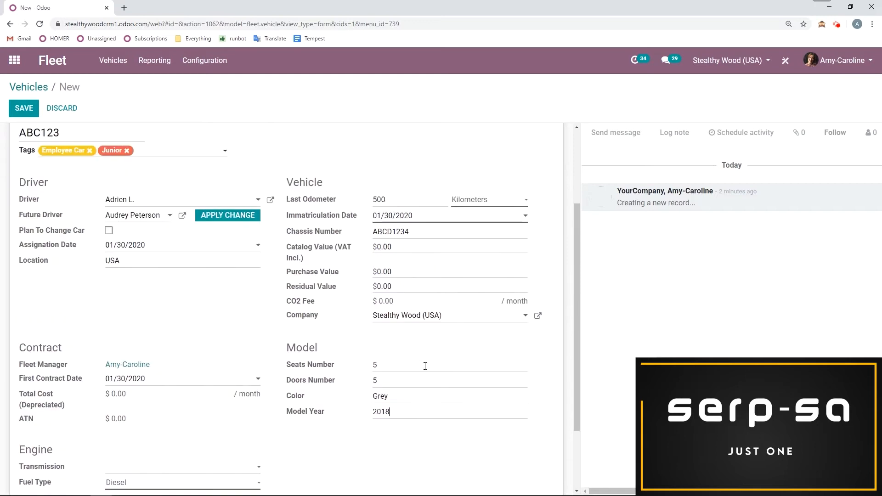
pyautogui.scroll(4, 425, 366)
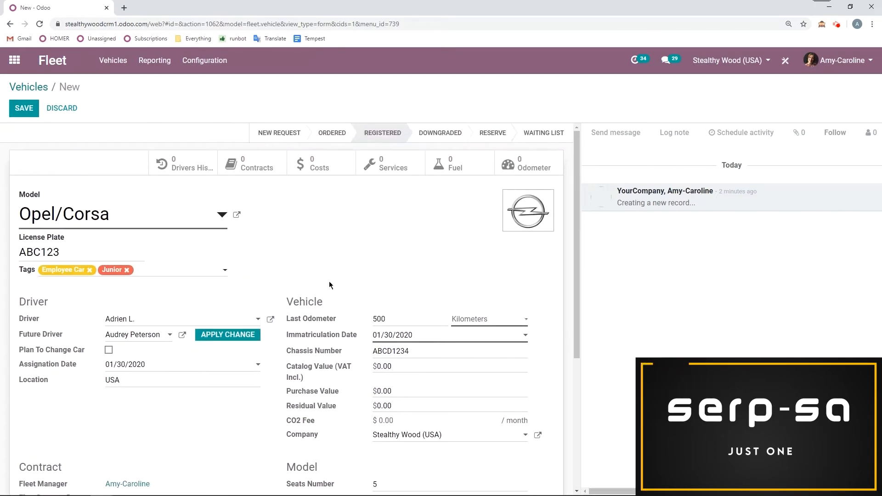
pyautogui.click(21, 109)
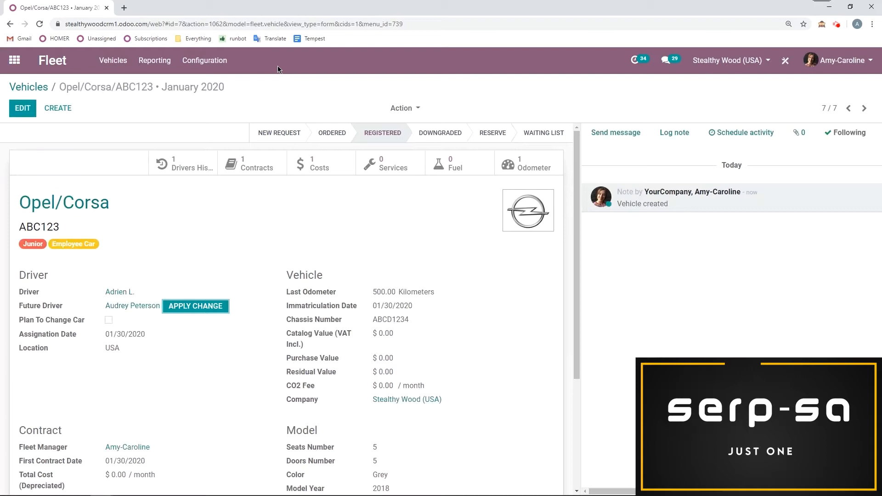
# Step: Open the vehicle's leasing contract for editing and set its creation contract odometer to 500 kilometers
pyautogui.click(267, 170)
pyautogui.click(98, 163)
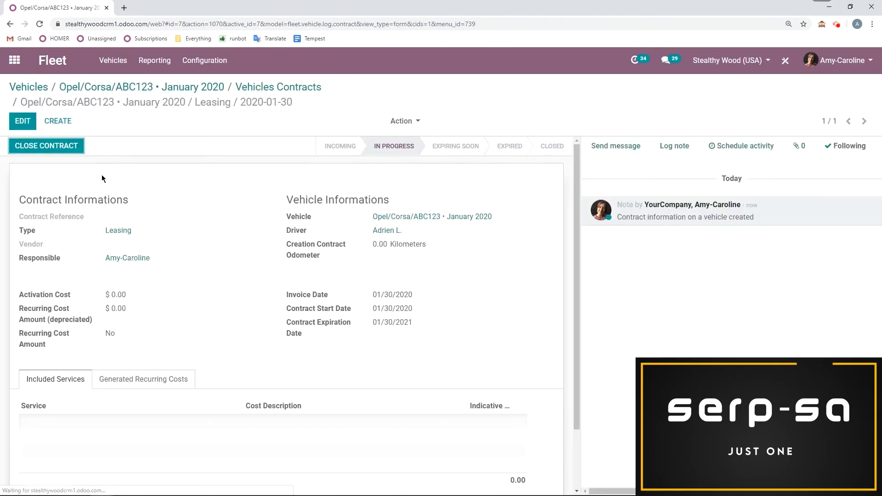
pyautogui.click(17, 122)
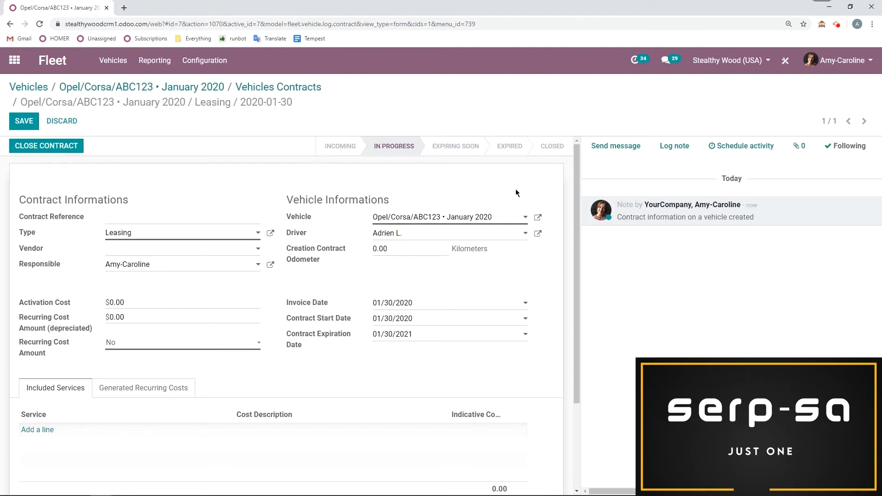
pyautogui.press('BackSpace')
pyautogui.press('BackSpace')
pyautogui.press('BackSpace')
pyautogui.press('BackSpace')
pyautogui.write('500')
# Step: Set the contract's activation cost to $300 and its depreciated recurring cost amount to $450
pyautogui.press('BackSpace')
pyautogui.press('BackSpace')
pyautogui.press('BackSpace')
pyautogui.press('BackSpace')
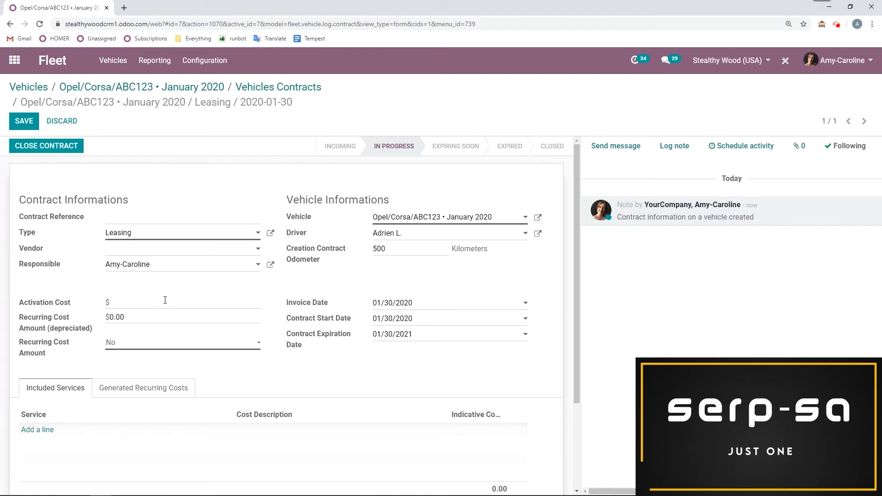
pyautogui.write('300')
pyautogui.press('Tab')
pyautogui.moveTo(64, 311)
pyautogui.moveTo(66, 344)
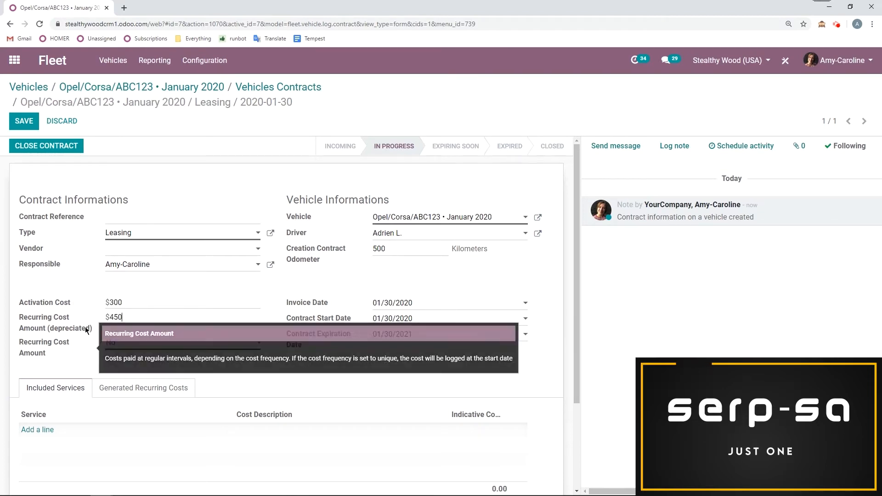
# Step: Choose No as the recurring cost frequency and save the leasing contract
pyautogui.click(126, 346)
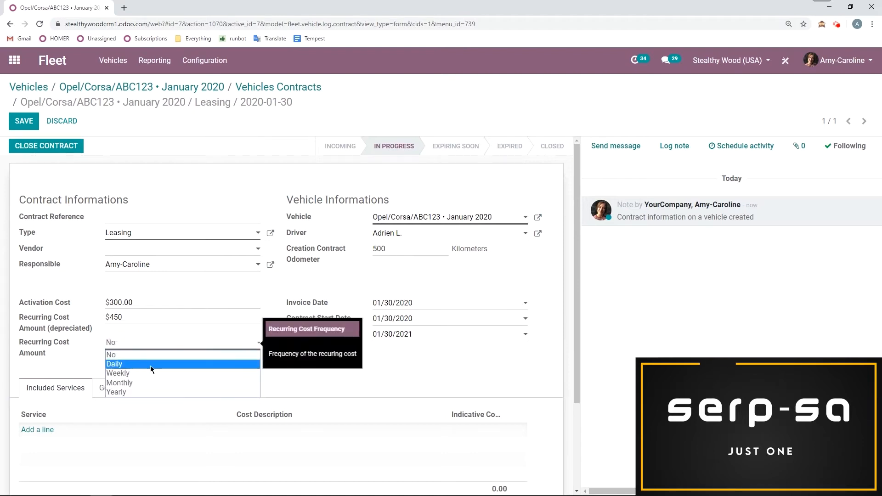
pyautogui.click(158, 354)
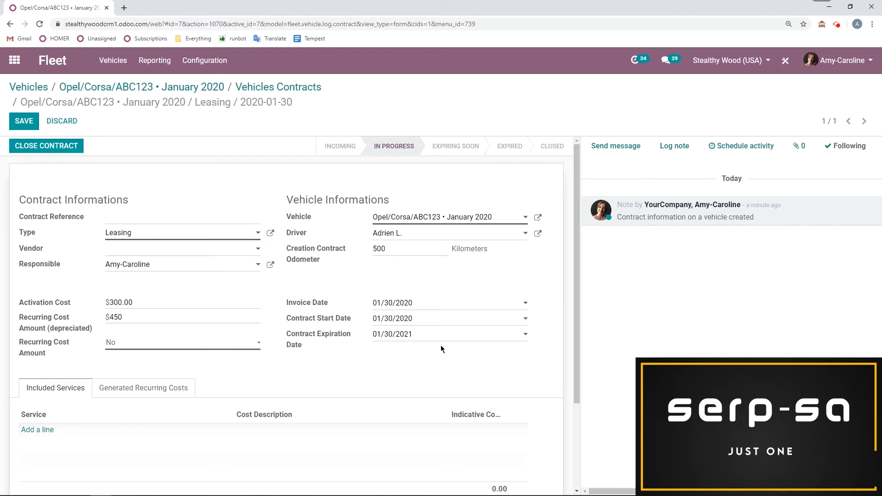
pyautogui.click(28, 122)
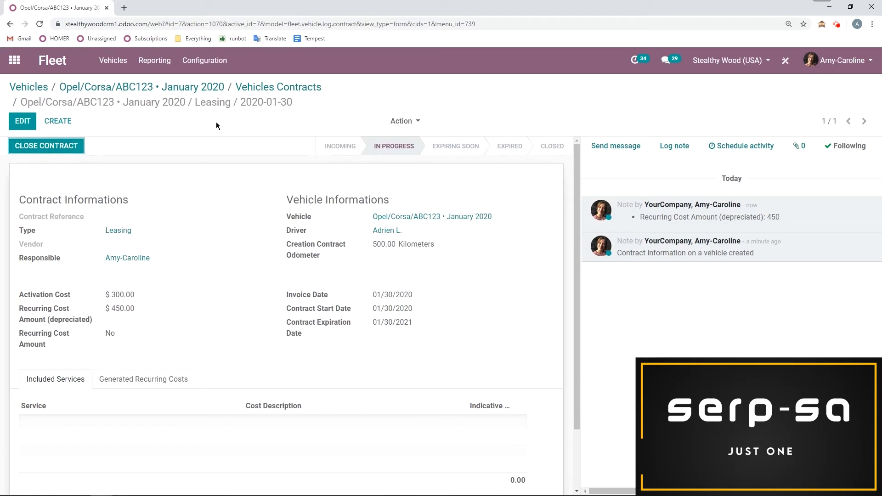
# Step: Return to the Opel/Corsa vehicle and start a new service log for it with Snow tires as the service type
pyautogui.click(189, 87)
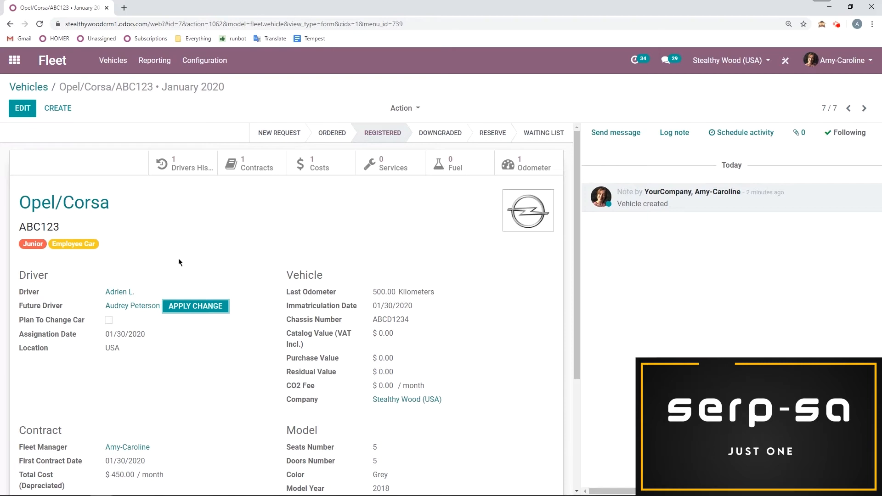
pyautogui.click(388, 165)
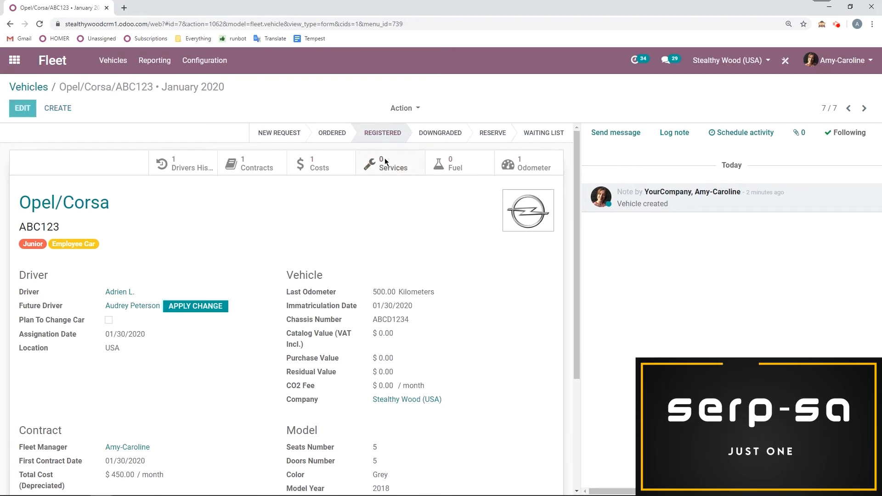
pyautogui.click(28, 108)
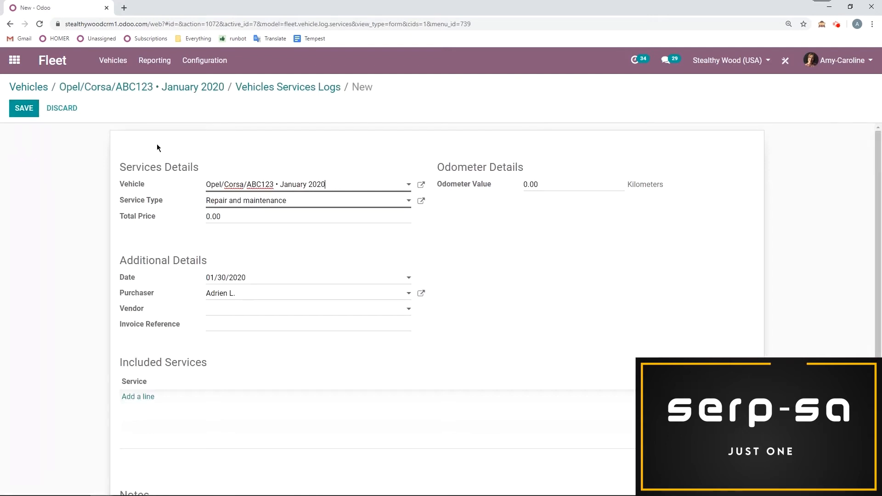
pyautogui.click(301, 216)
pyautogui.click(320, 202)
pyautogui.tripleClick(280, 200)
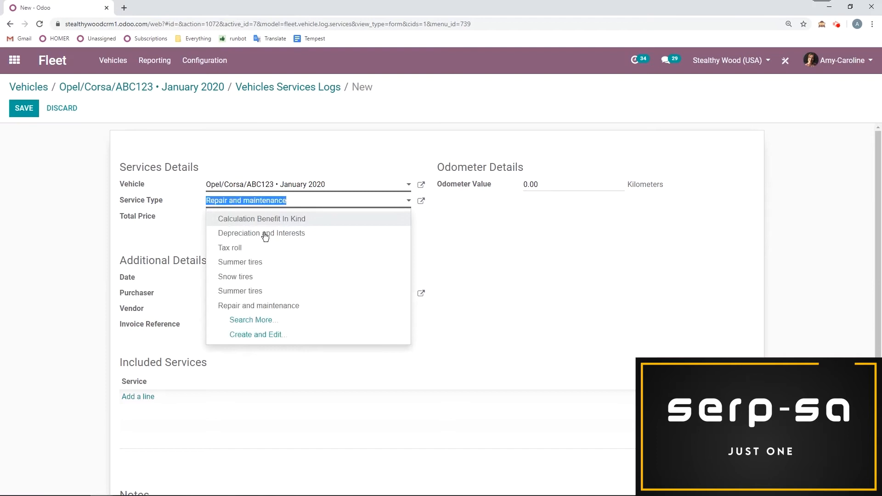
pyautogui.click(275, 277)
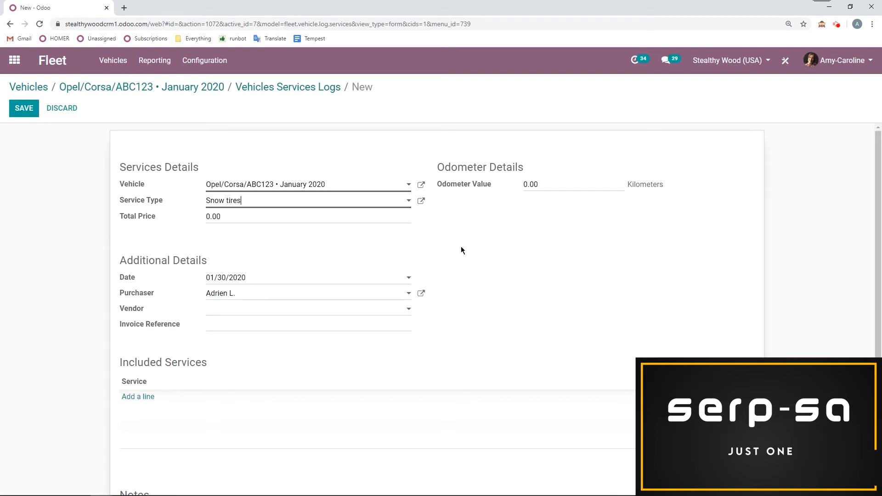
# Step: Set the service log's odometer value to 5000 kilometers
pyautogui.click(521, 185)
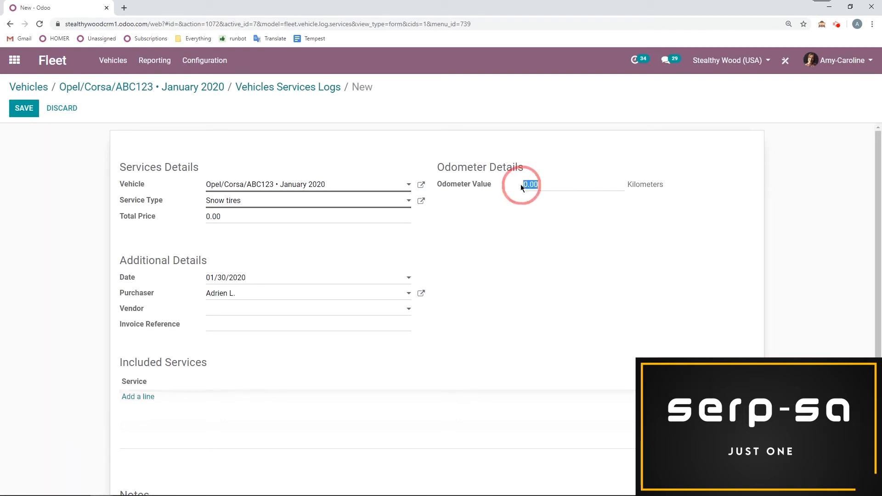
pyautogui.press('BackSpace')
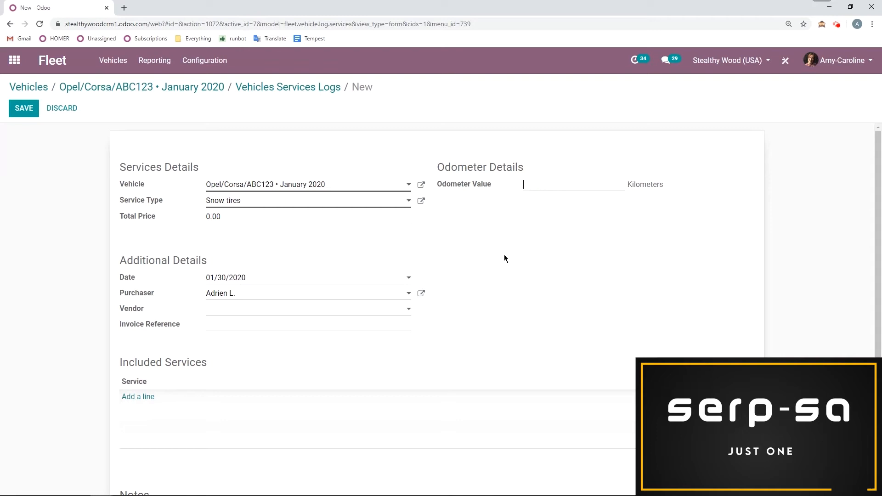
pyautogui.write('5000')
# Step: Set the total price of the snow tires service log to 250
pyautogui.press('BackSpace')
pyautogui.press('BackSpace')
pyautogui.press('BackSpace')
pyautogui.press('BackSpace')
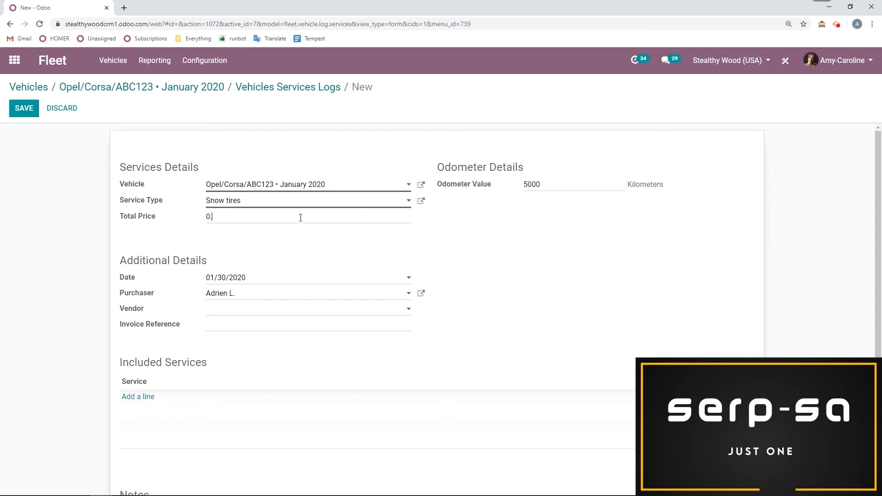
pyautogui.write('250')
# Step: Create Tire Changer 2000 as the service log's vendor and save the log
pyautogui.click(228, 310)
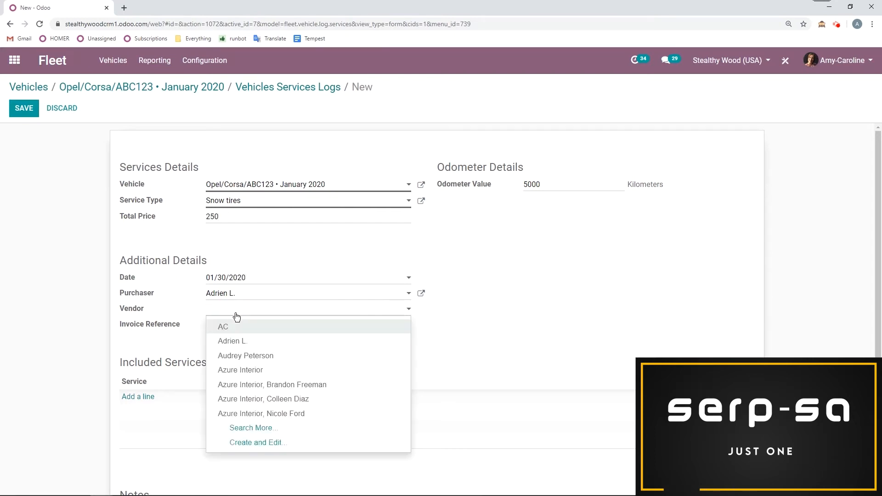
pyautogui.write('Tire Changer 2000')
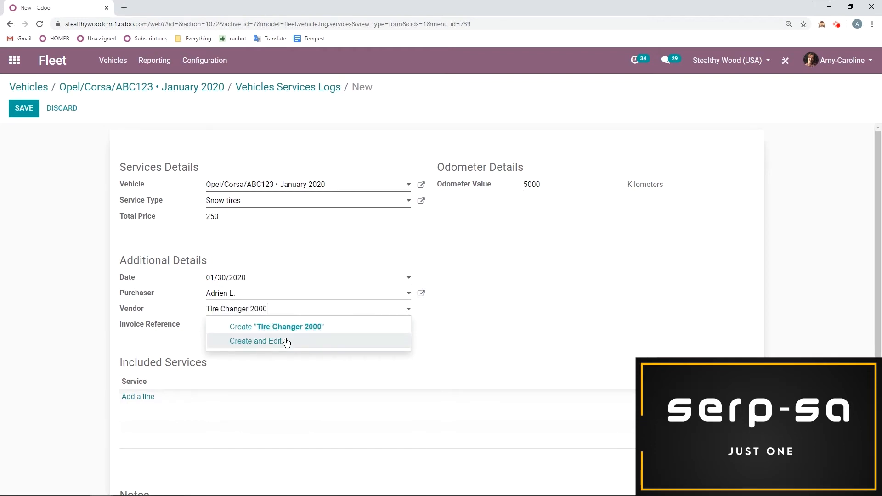
pyautogui.click(304, 327)
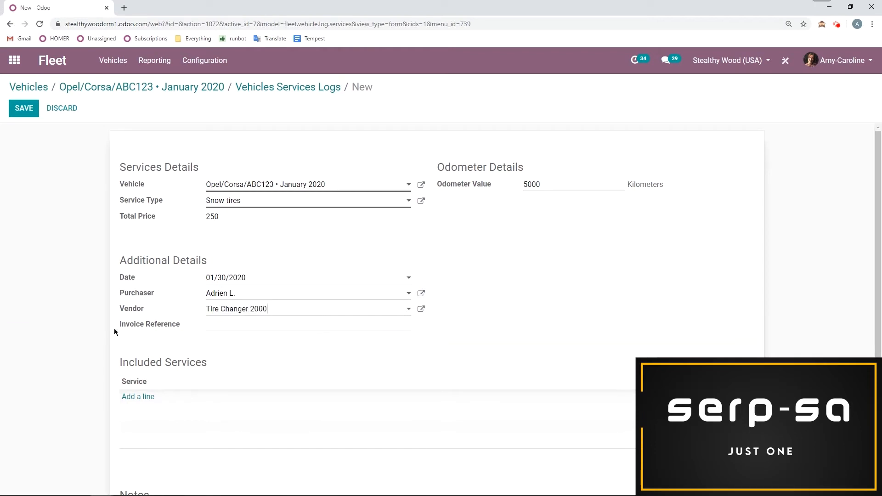
pyautogui.click(305, 327)
pyautogui.scroll(-1, 120, 381)
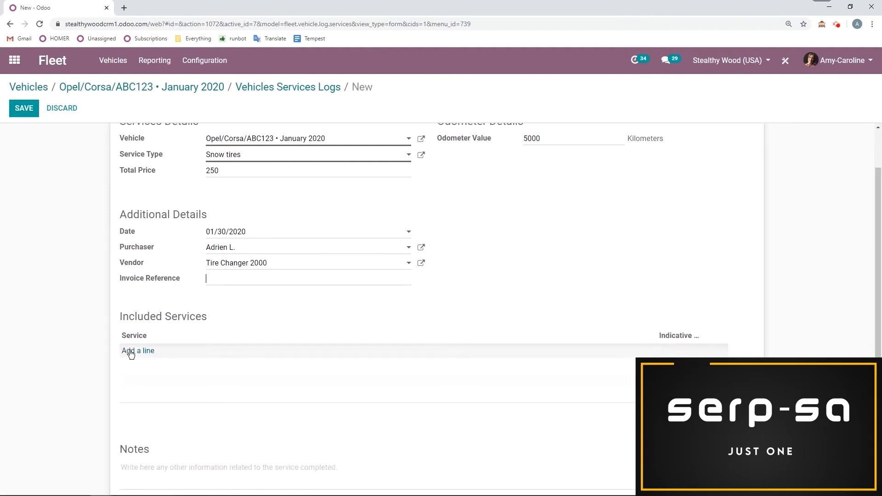
pyautogui.scroll(1, 404, 340)
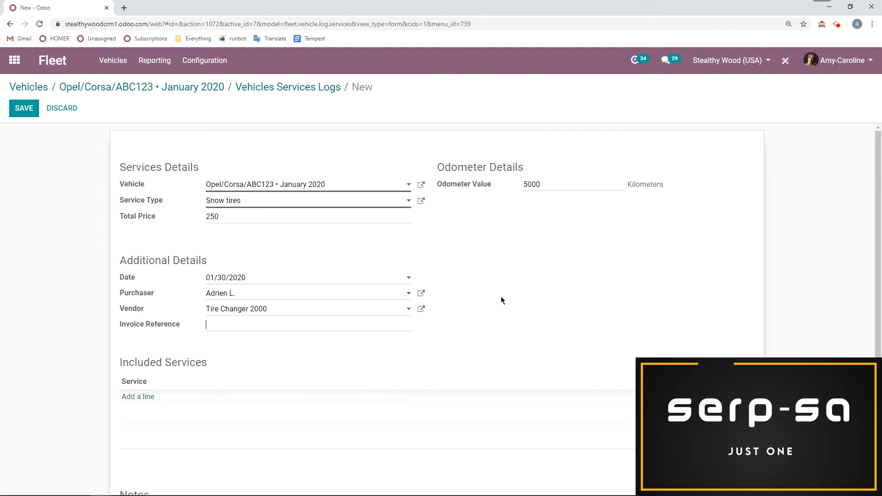
pyautogui.click(24, 108)
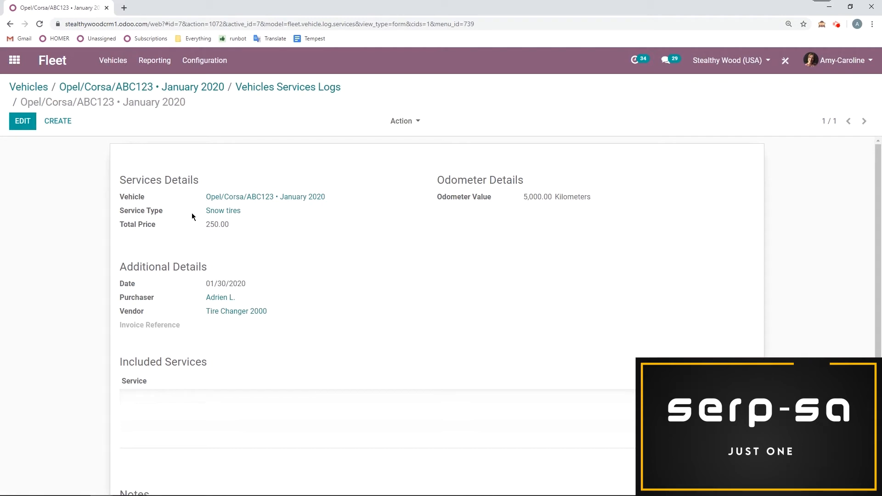
# Step: Return to the Opel/Corsa vehicle and start a new fuel log for it
pyautogui.click(106, 65)
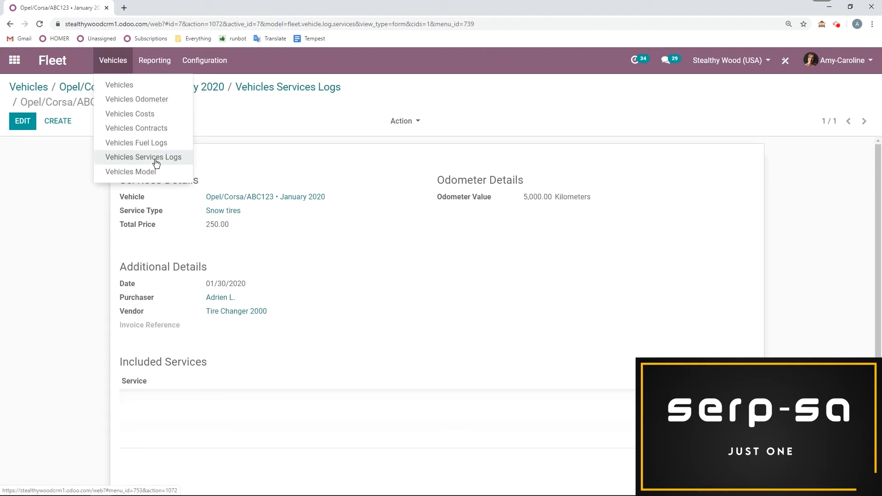
pyautogui.click(266, 137)
pyautogui.click(176, 87)
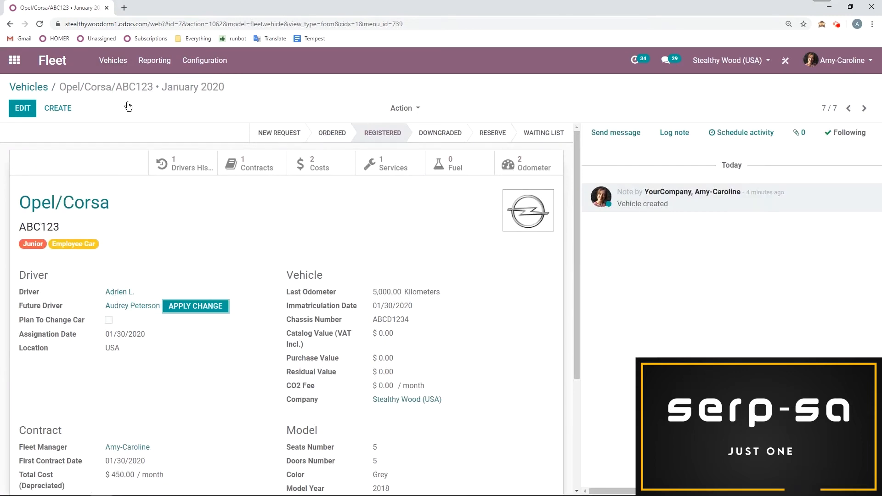
pyautogui.click(447, 169)
pyautogui.click(29, 110)
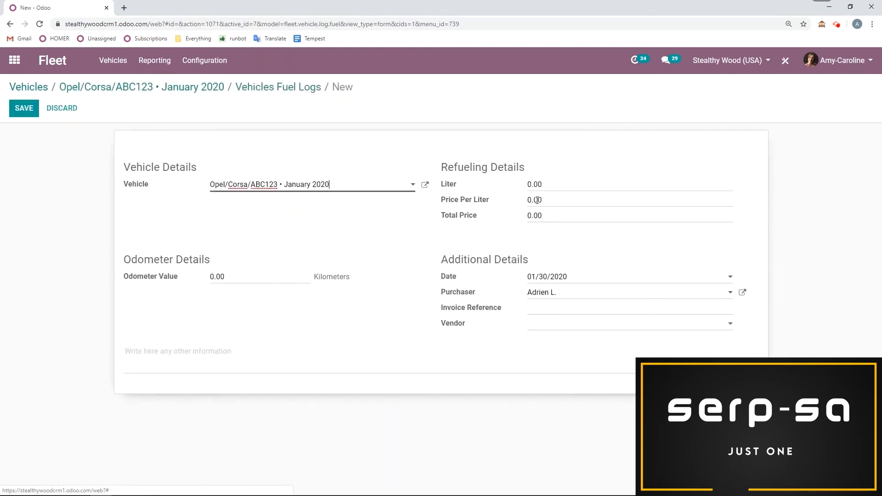
# Step: Set the fuel log's odometer value to 6000 kilometers
pyautogui.click(549, 188)
pyautogui.click(234, 277)
pyautogui.press('BackSpace')
pyautogui.press('BackSpace')
pyautogui.press('BackSpace')
pyautogui.press('BackSpace')
pyautogui.write('6000')
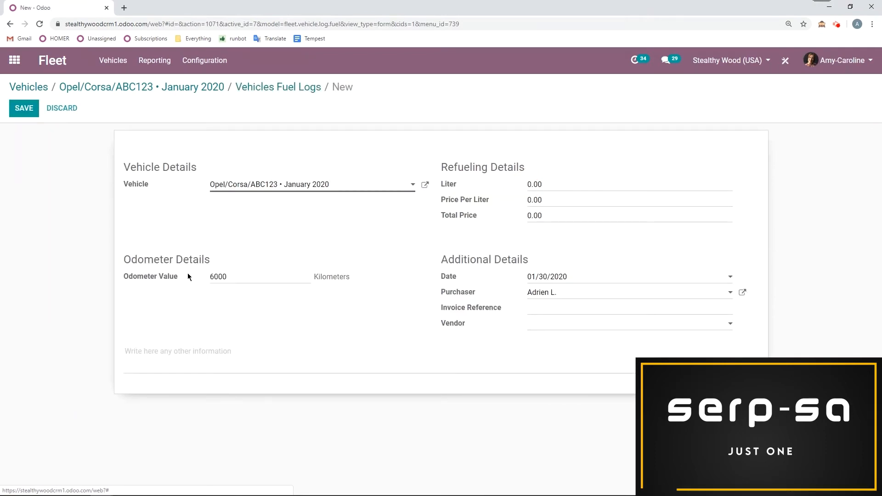
# Step: Enter a refueling of 35 liters at a price per liter of 1.50
pyautogui.click(508, 190)
pyautogui.write('35')
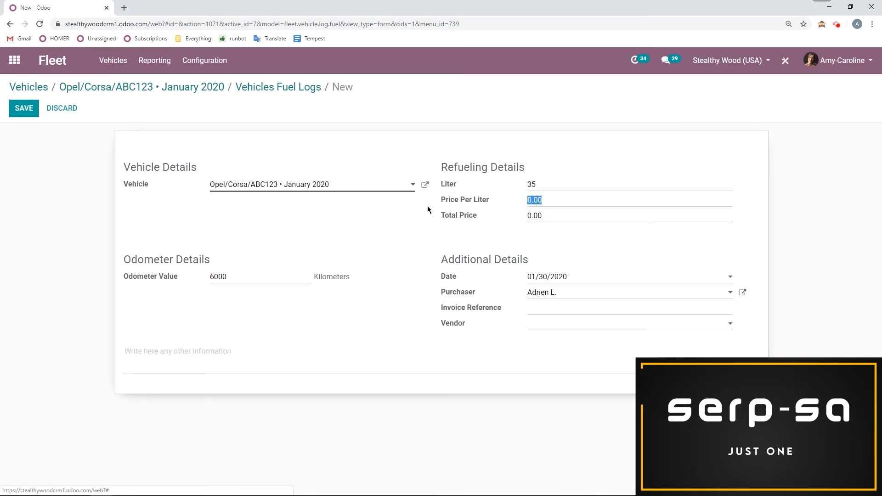
pyautogui.write('1.50')
pyautogui.click(641, 228)
pyautogui.click(616, 218)
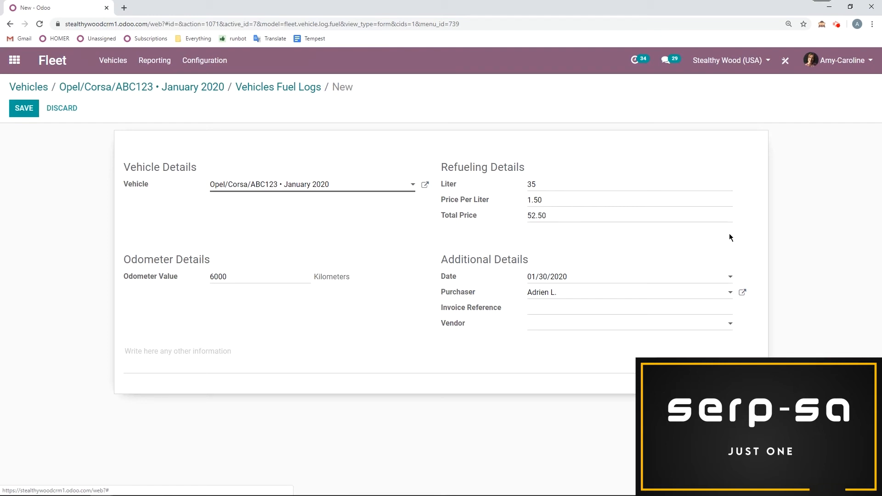
# Step: Save the Opel/Corsa fuel log with its vendor left blank
pyautogui.click(645, 292)
pyautogui.click(646, 291)
pyautogui.click(622, 329)
pyautogui.click(622, 330)
pyautogui.click(32, 114)
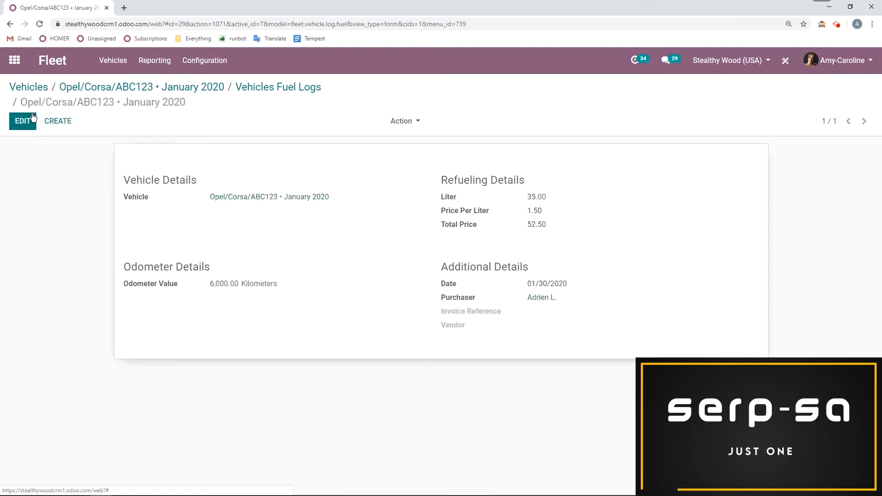
# Step: Review the Opel/Corsa vehicle's cost entries and odometer history from its record
pyautogui.click(193, 89)
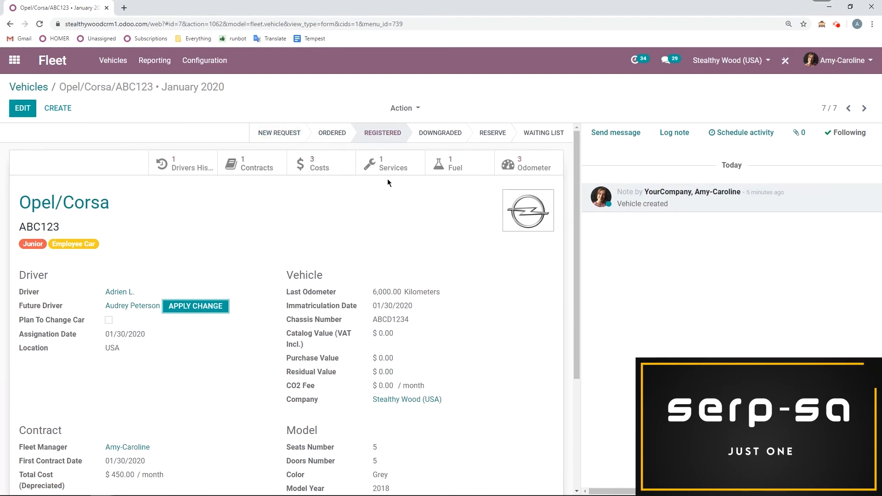
pyautogui.click(328, 173)
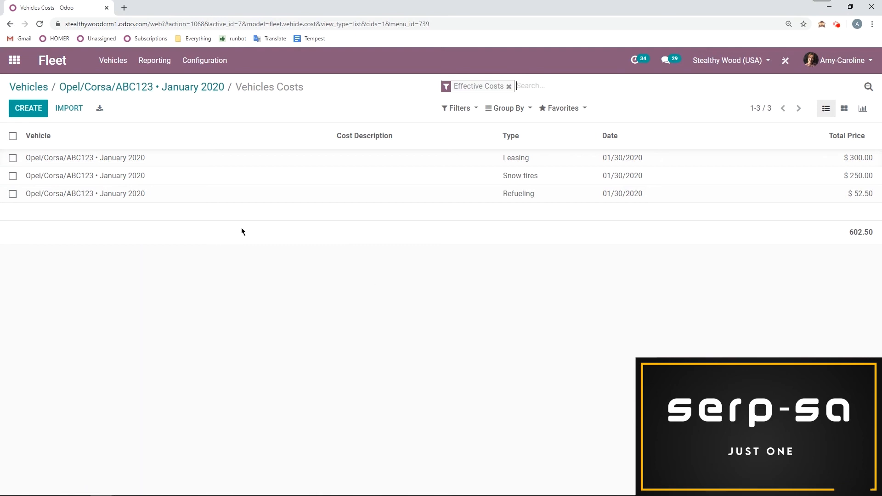
pyautogui.click(170, 90)
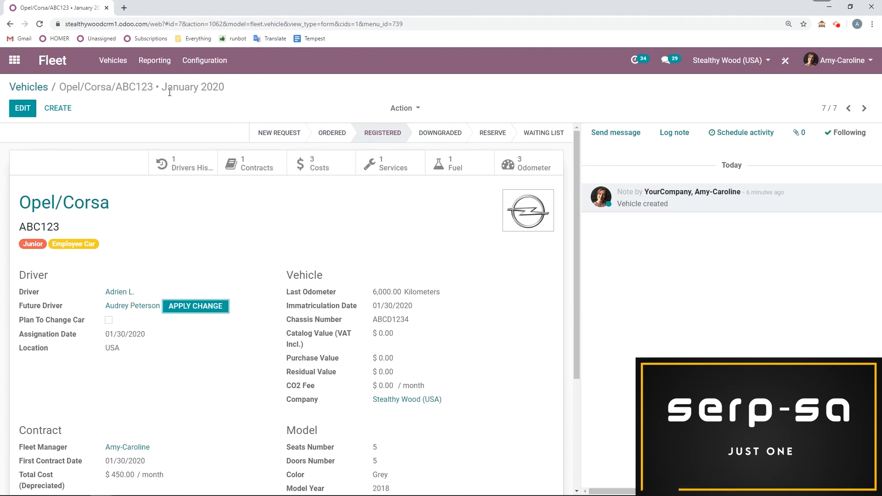
pyautogui.click(529, 163)
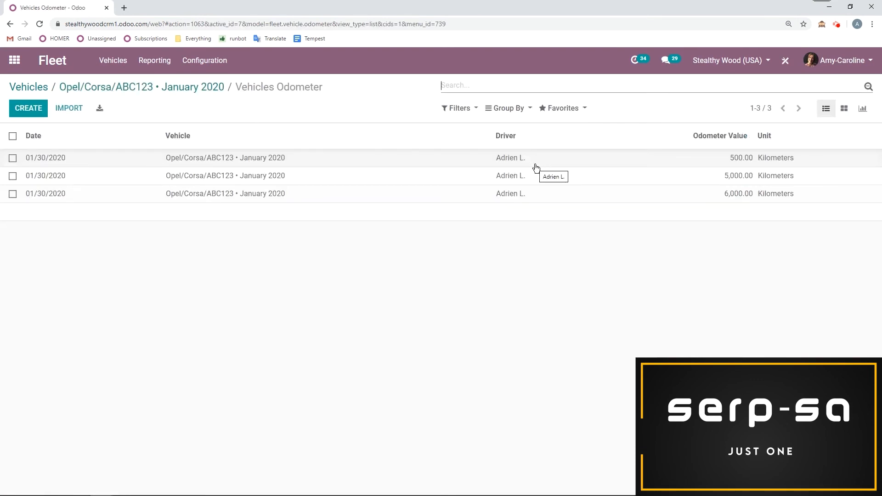
pyautogui.click(296, 199)
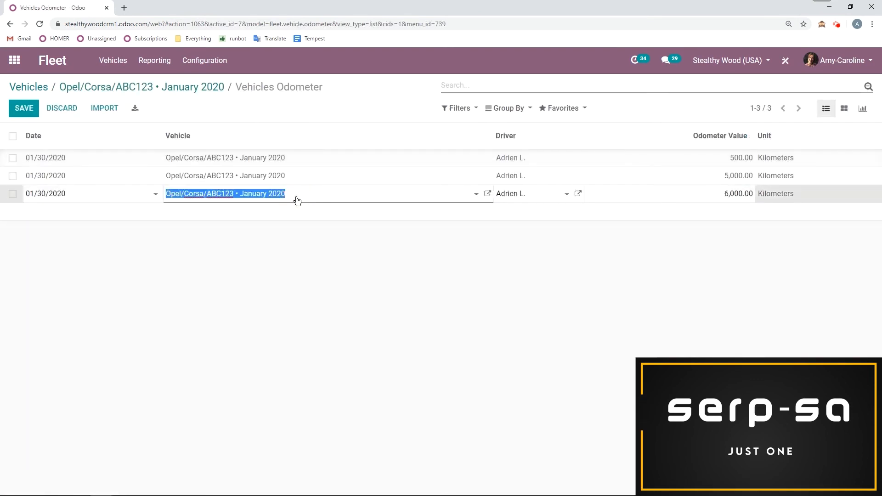
pyautogui.click(152, 88)
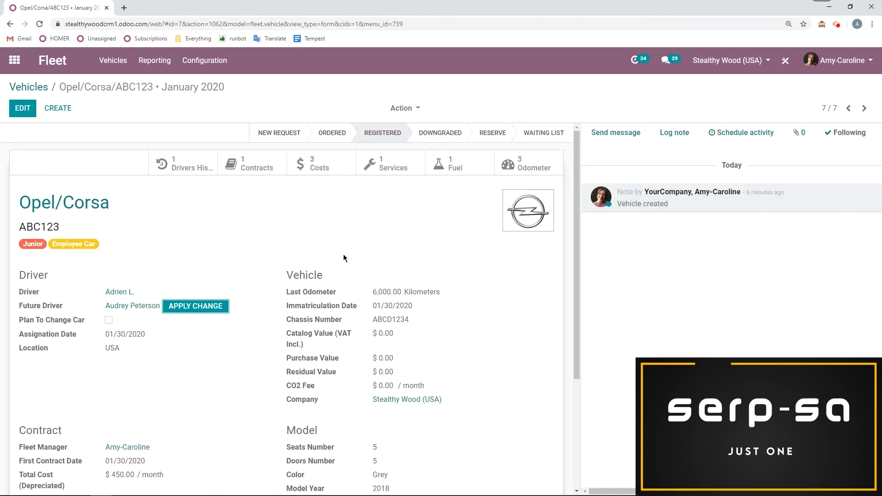
# Step: Open the fleet costs analysis report and check which measures it offers
pyautogui.click(154, 65)
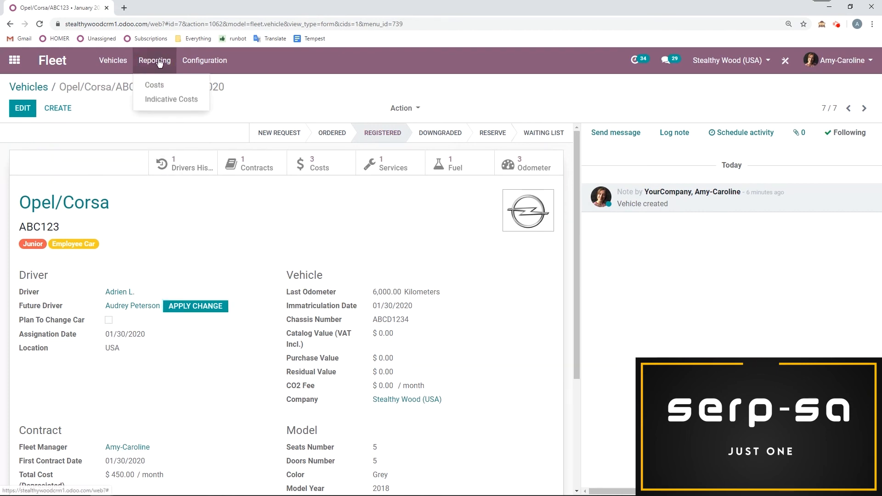
pyautogui.click(154, 86)
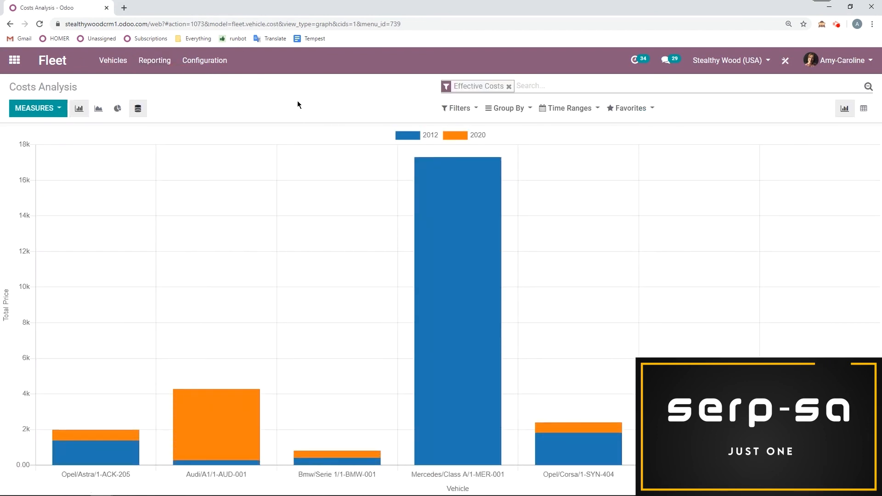
pyautogui.click(37, 108)
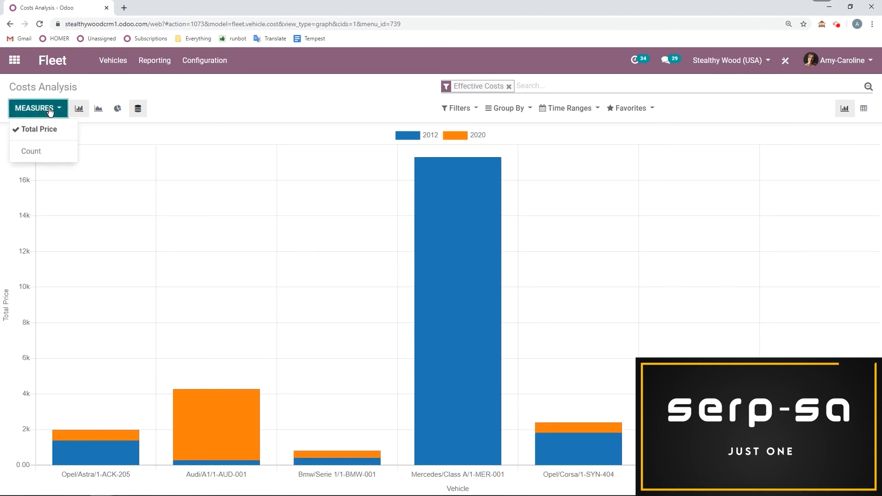
pyautogui.click(47, 109)
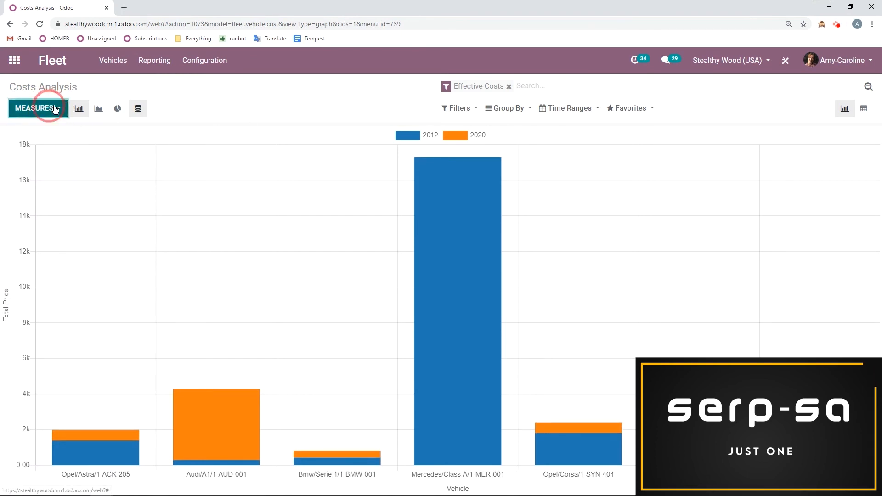
# Step: Group the costs analysis chart by cost type and by vehicle
pyautogui.click(514, 108)
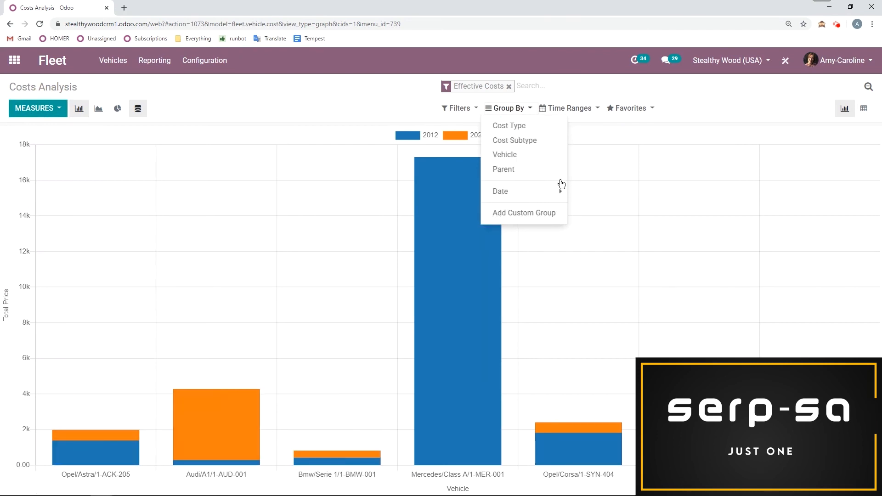
pyautogui.click(524, 125)
pyautogui.click(407, 106)
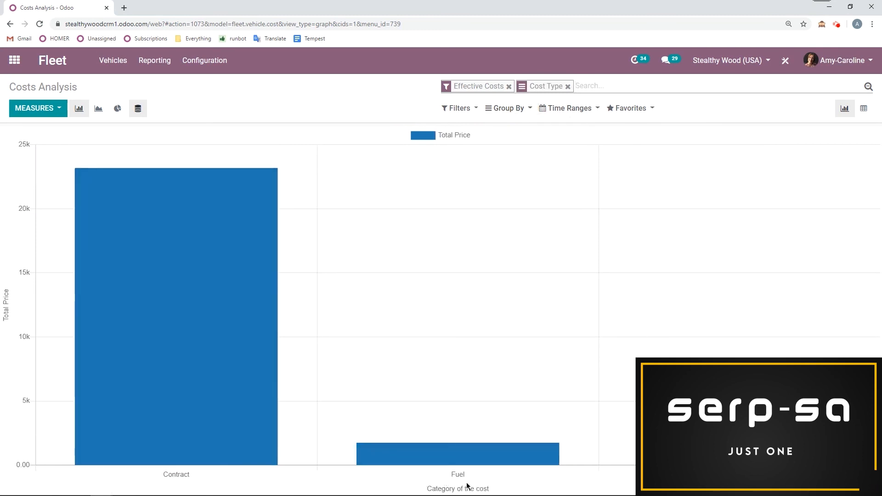
pyautogui.click(528, 109)
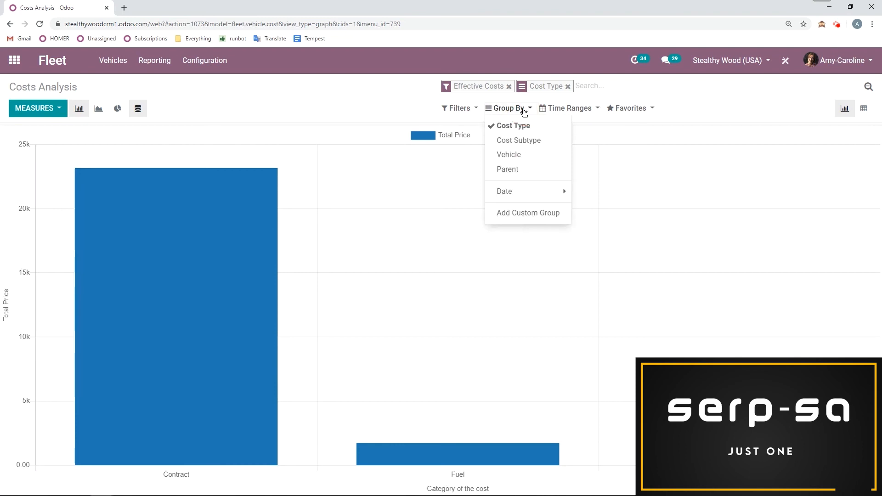
pyautogui.click(529, 155)
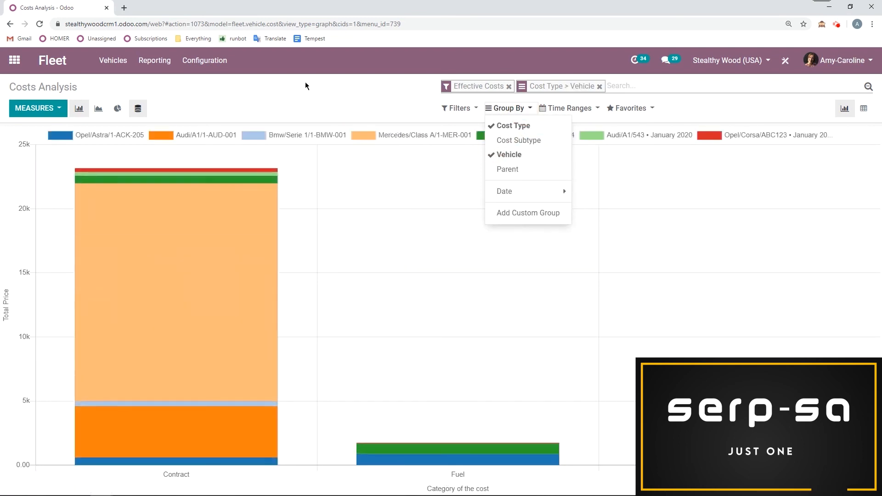
pyautogui.click(305, 82)
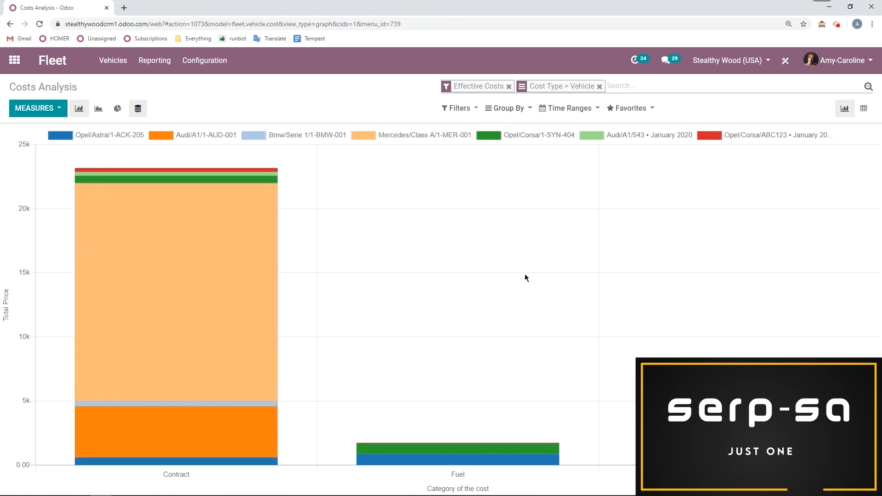
# Step: Examine the date ranges and comparison periods available for the costs analysis without applying any
pyautogui.moveTo(494, 453)
pyautogui.click(578, 109)
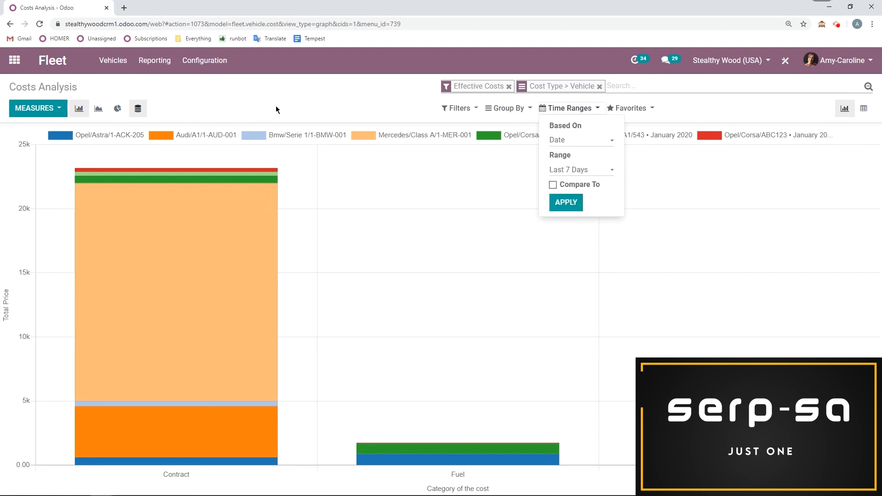
pyautogui.click(611, 170)
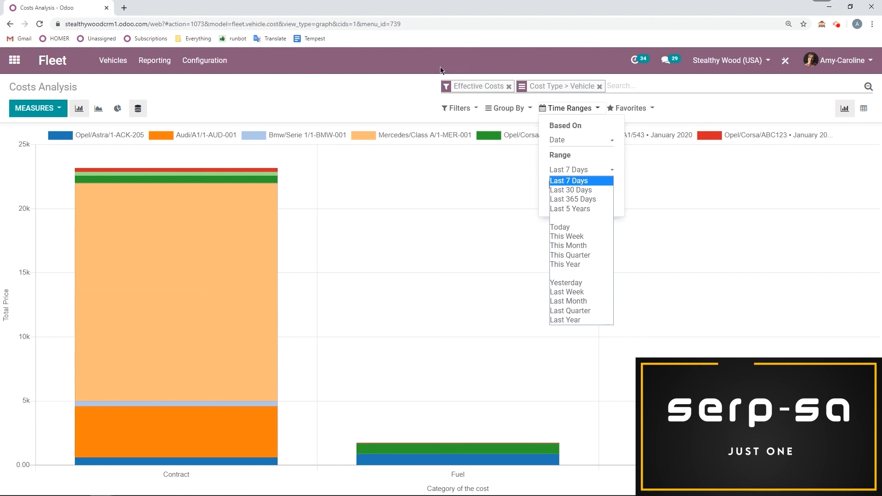
pyautogui.click(406, 107)
pyautogui.click(570, 108)
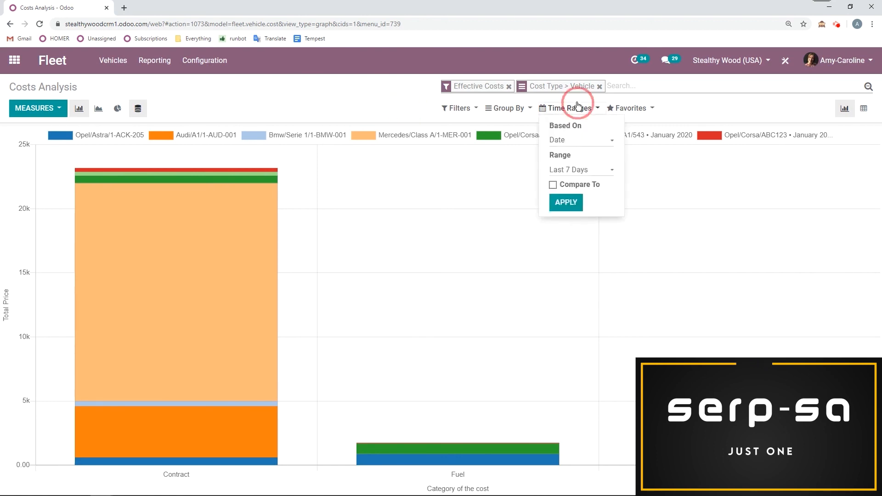
pyautogui.click(561, 185)
pyautogui.click(595, 196)
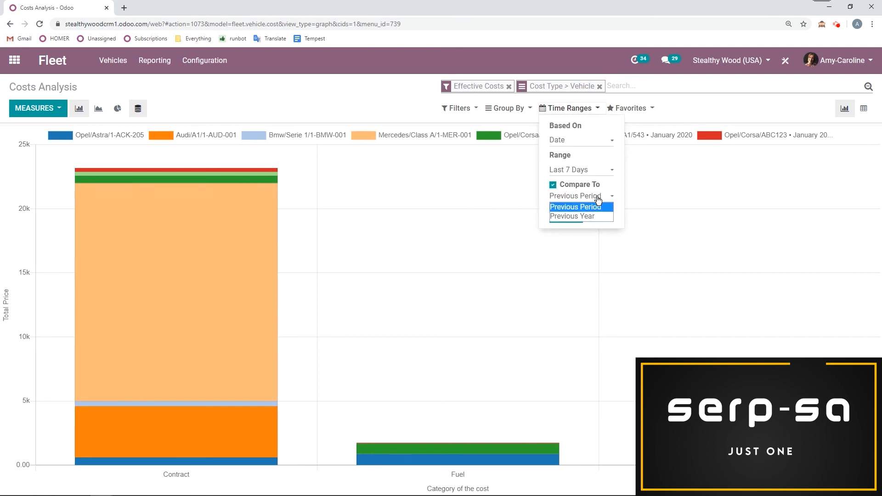
pyautogui.press('Down')
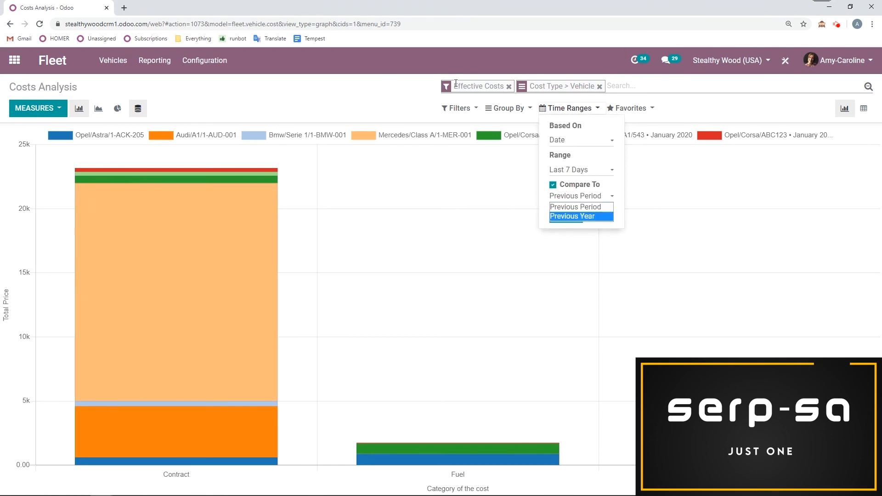
pyautogui.click(330, 102)
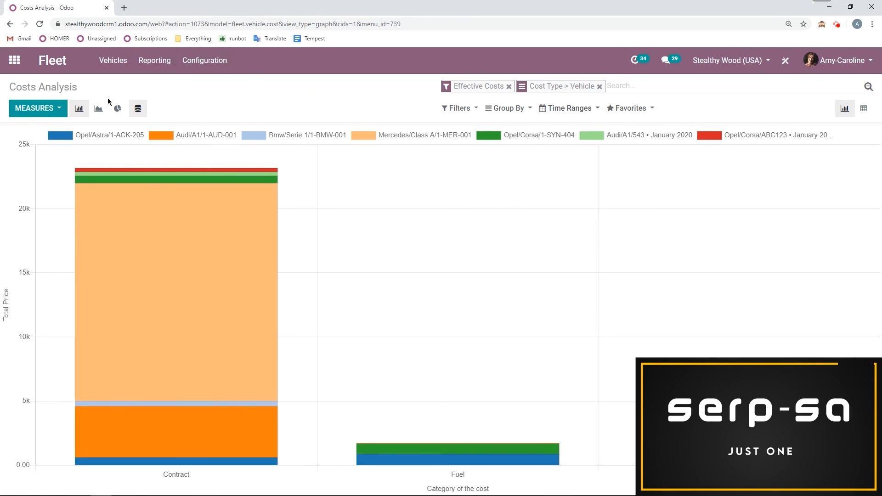
# Step: Show the costs as a pie chart and hide the contract slices for Opel/Corsa/1-SYN-404, Mercedes/Class A and Bmw/Serie 1
pyautogui.click(104, 116)
pyautogui.click(117, 109)
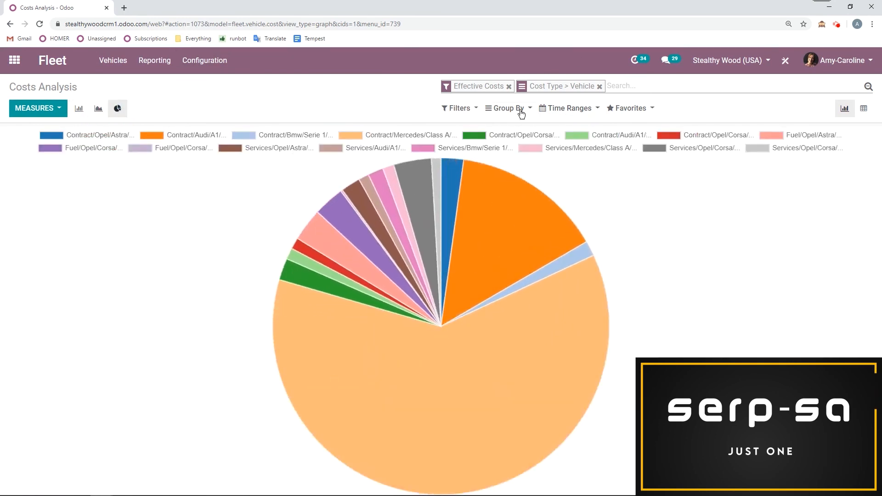
pyautogui.click(512, 132)
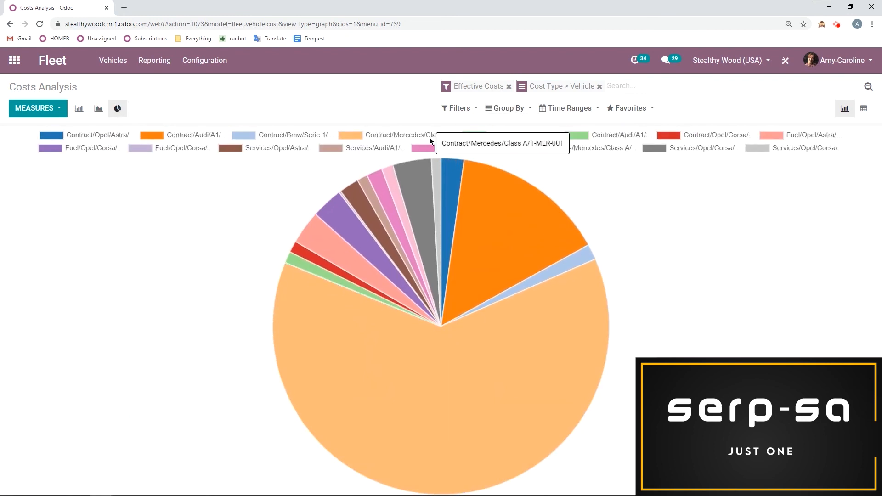
pyautogui.click(413, 137)
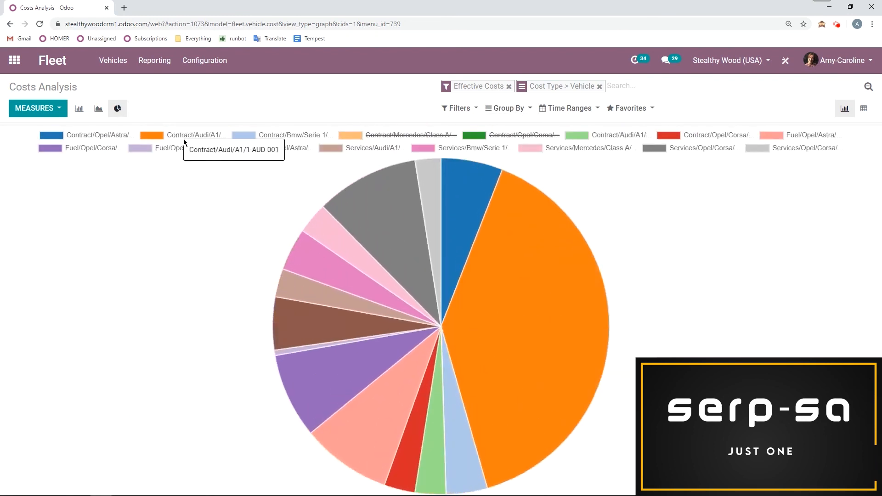
pyautogui.click(294, 135)
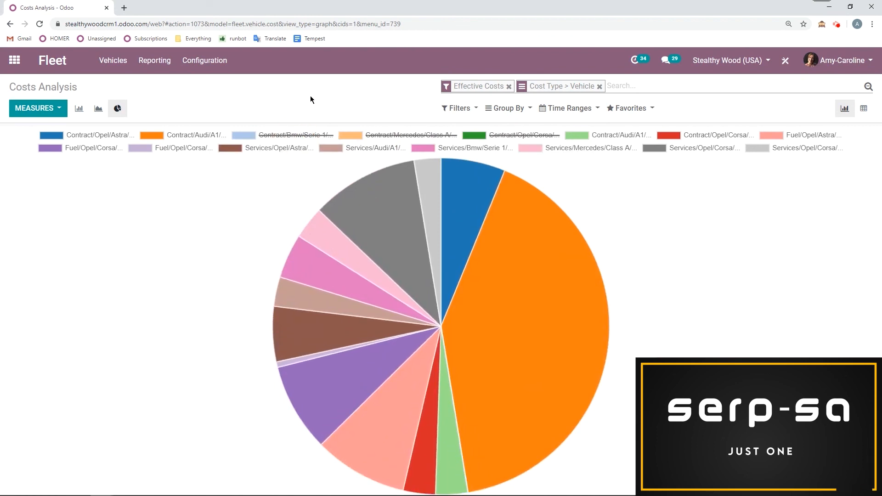
# Step: Show the costs analysis as a pivot table with Contract and Fuel collapsed and Services expanded by vehicle
pyautogui.click(862, 109)
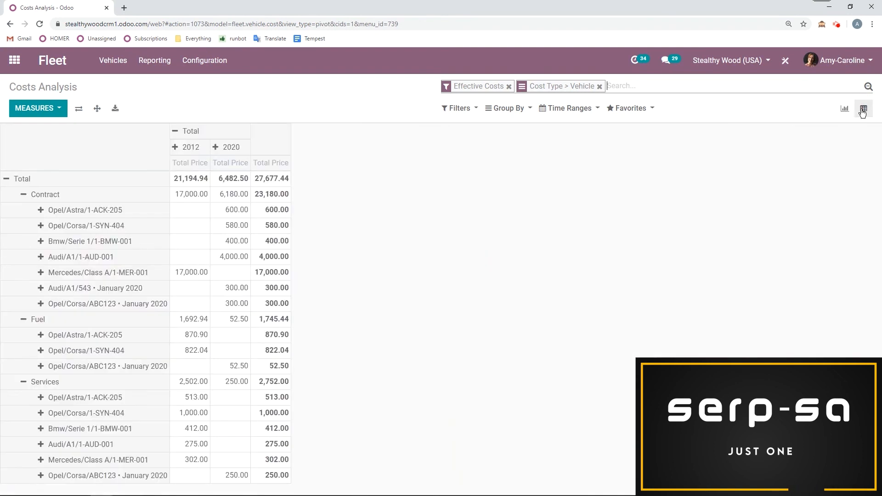
pyautogui.click(23, 195)
pyautogui.click(26, 275)
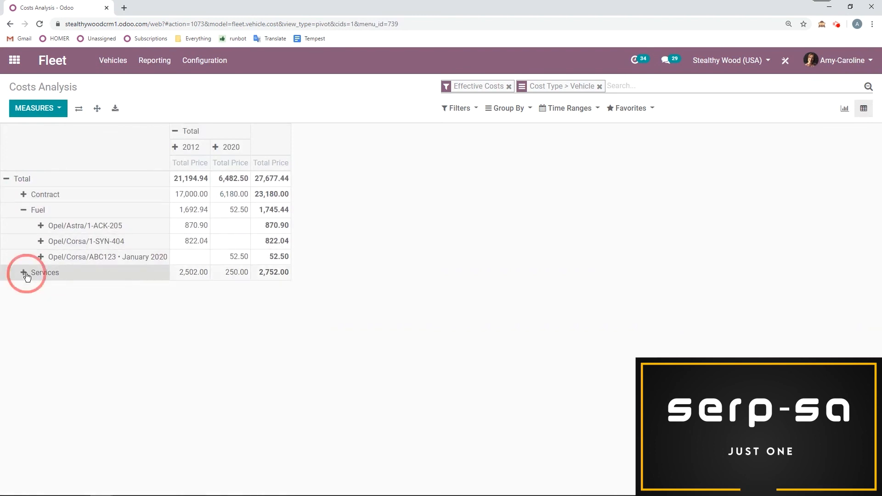
pyautogui.click(25, 273)
pyautogui.click(40, 288)
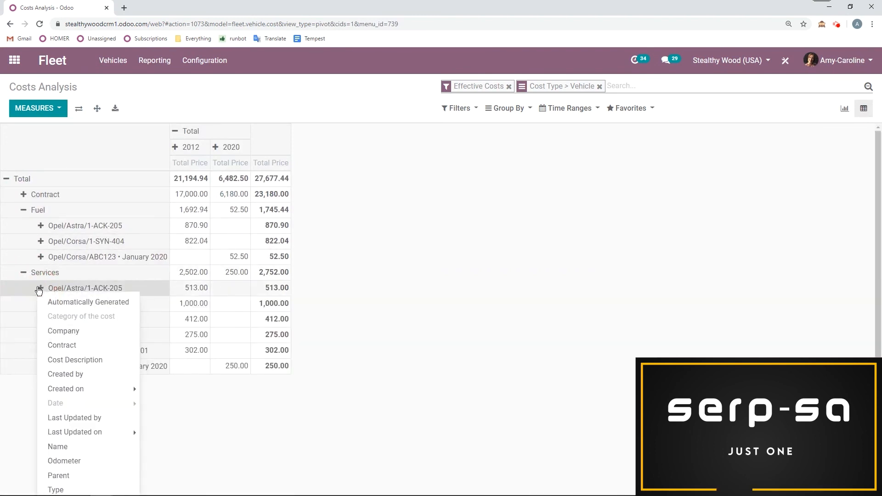
pyautogui.click(24, 210)
pyautogui.click(28, 212)
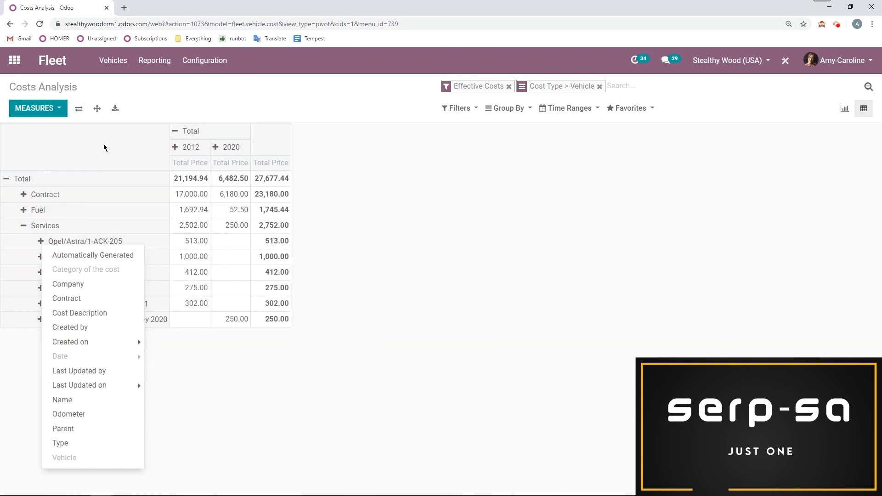
pyautogui.click(176, 108)
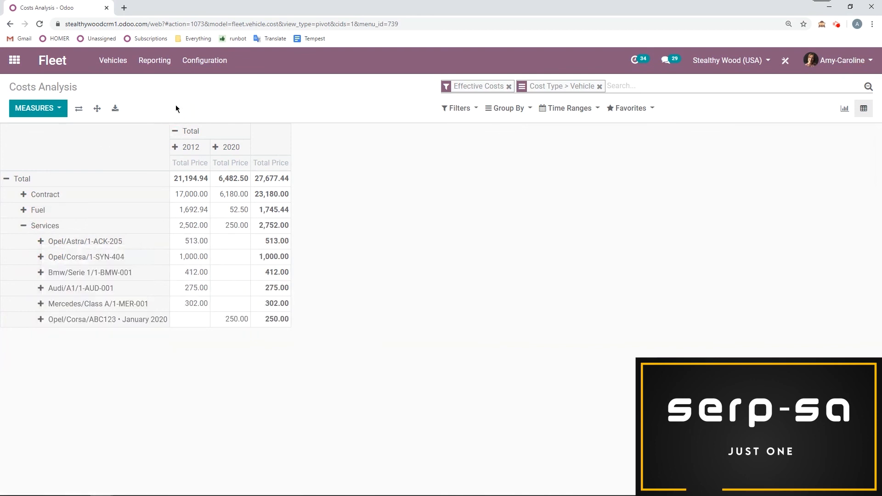
# Step: Export the pivot table to a spreadsheet, check the downloaded table (3).xls in Excel, and close it
pyautogui.click(115, 109)
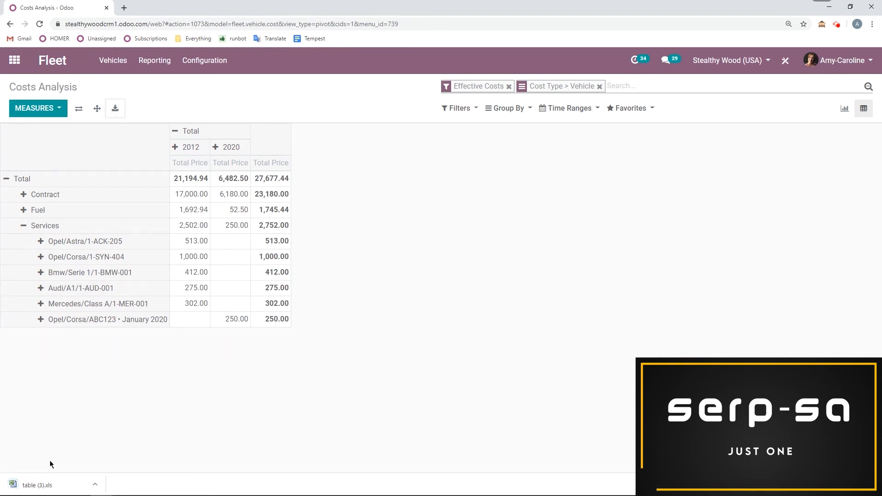
pyautogui.click(50, 485)
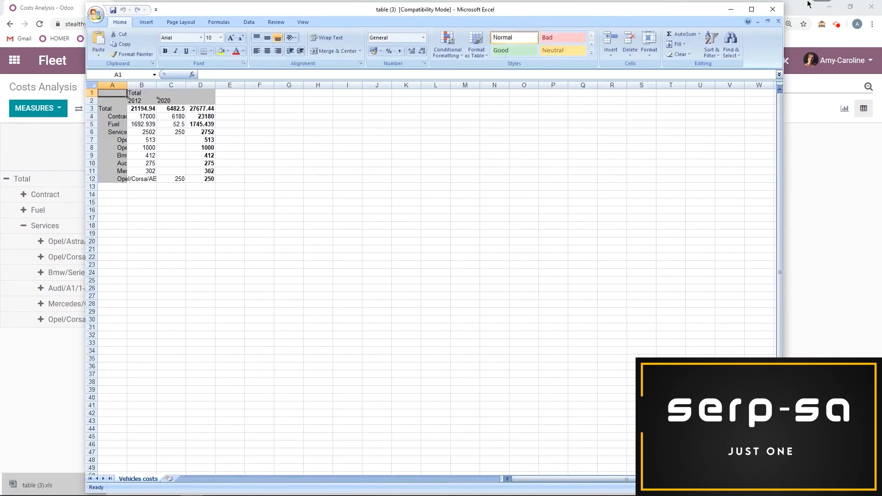
pyautogui.click(778, 13)
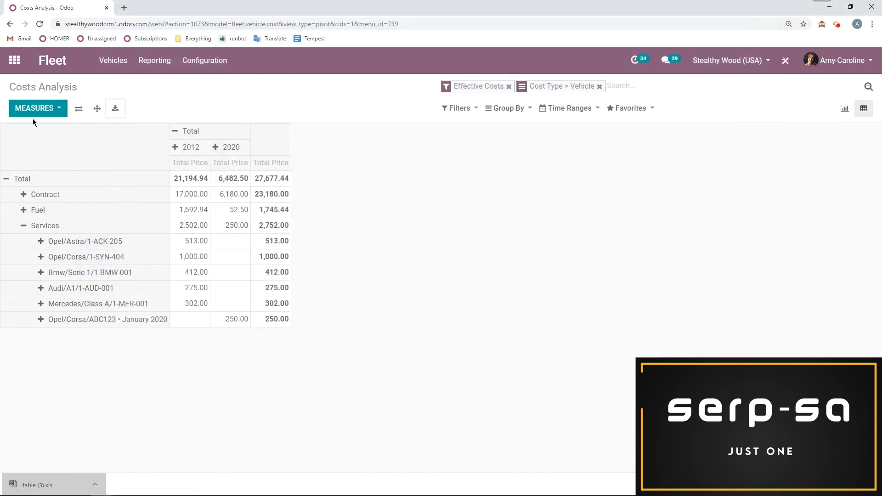
# Step: Reopen the costs analysis report with its default filter and grouping
pyautogui.click(204, 62)
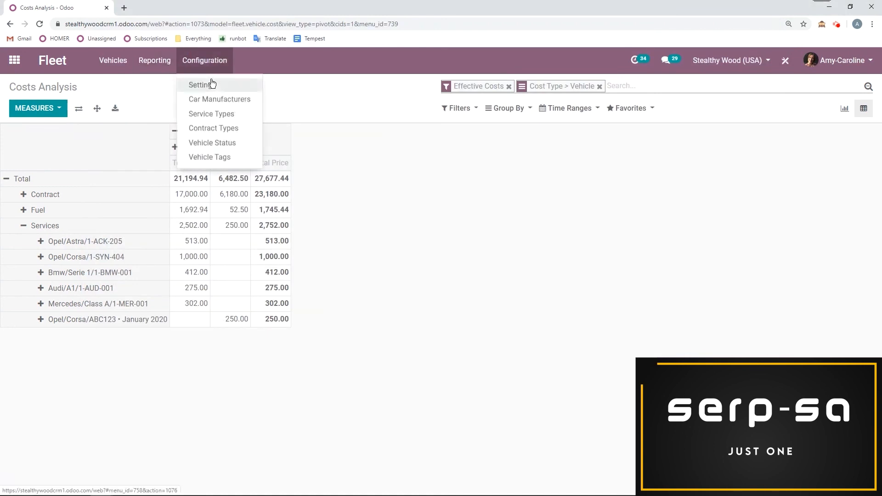
pyautogui.click(156, 83)
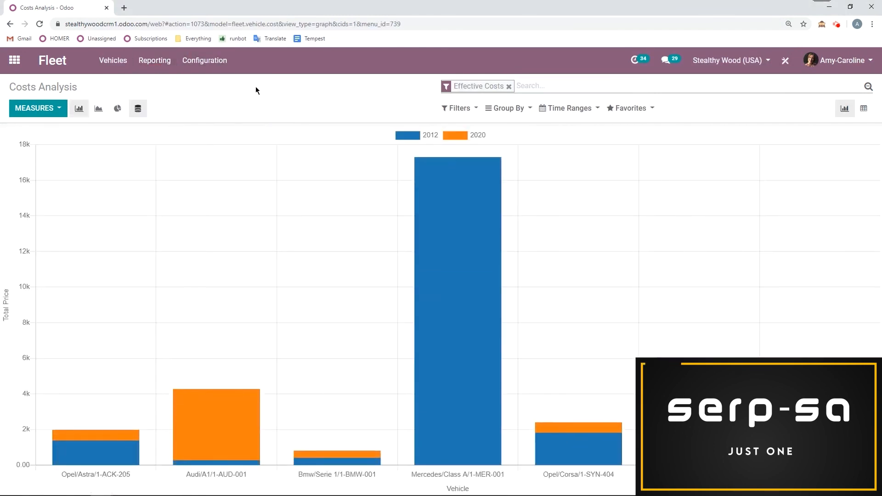